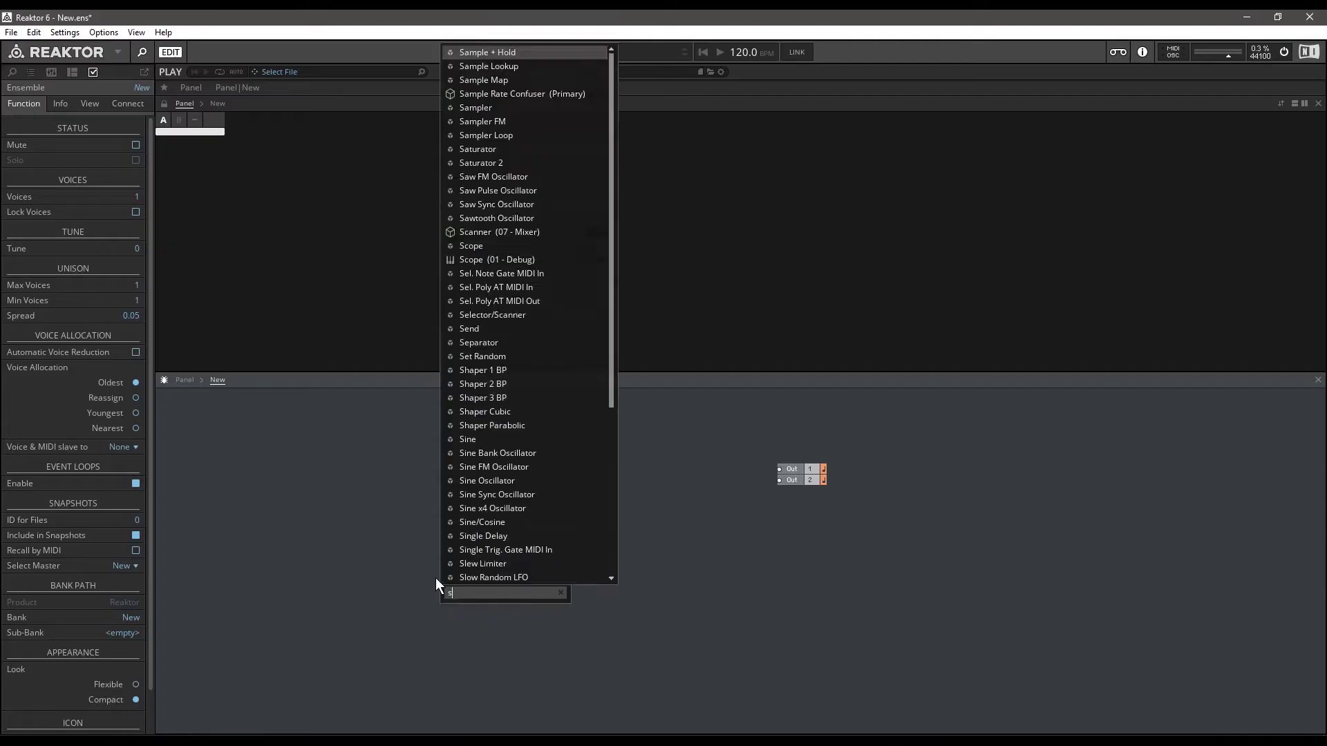
# Add a Sine Oscillator and wire its output to both ensemble outputs
pyautogui.write('sine os')
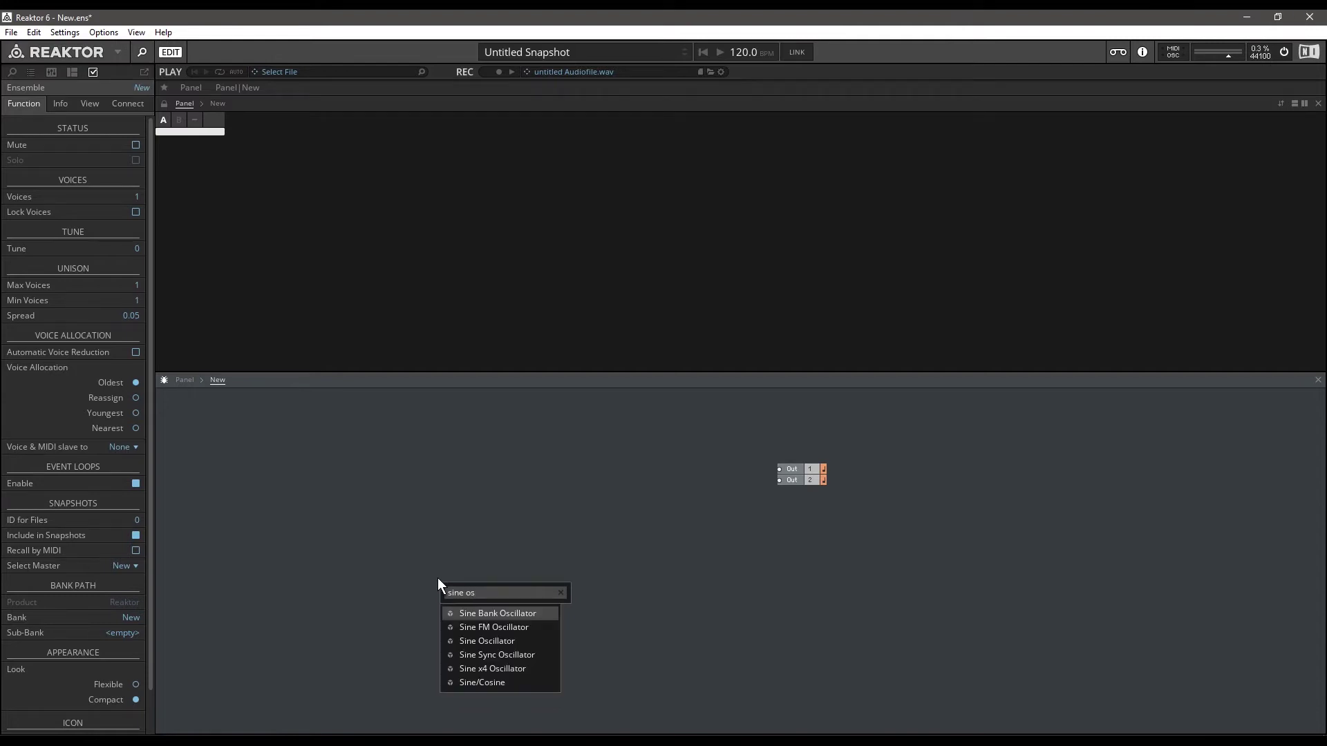
pyautogui.click(497, 640)
pyautogui.moveTo(478, 601); pyautogui.dragTo(780, 480)
pyautogui.click(702, 473)
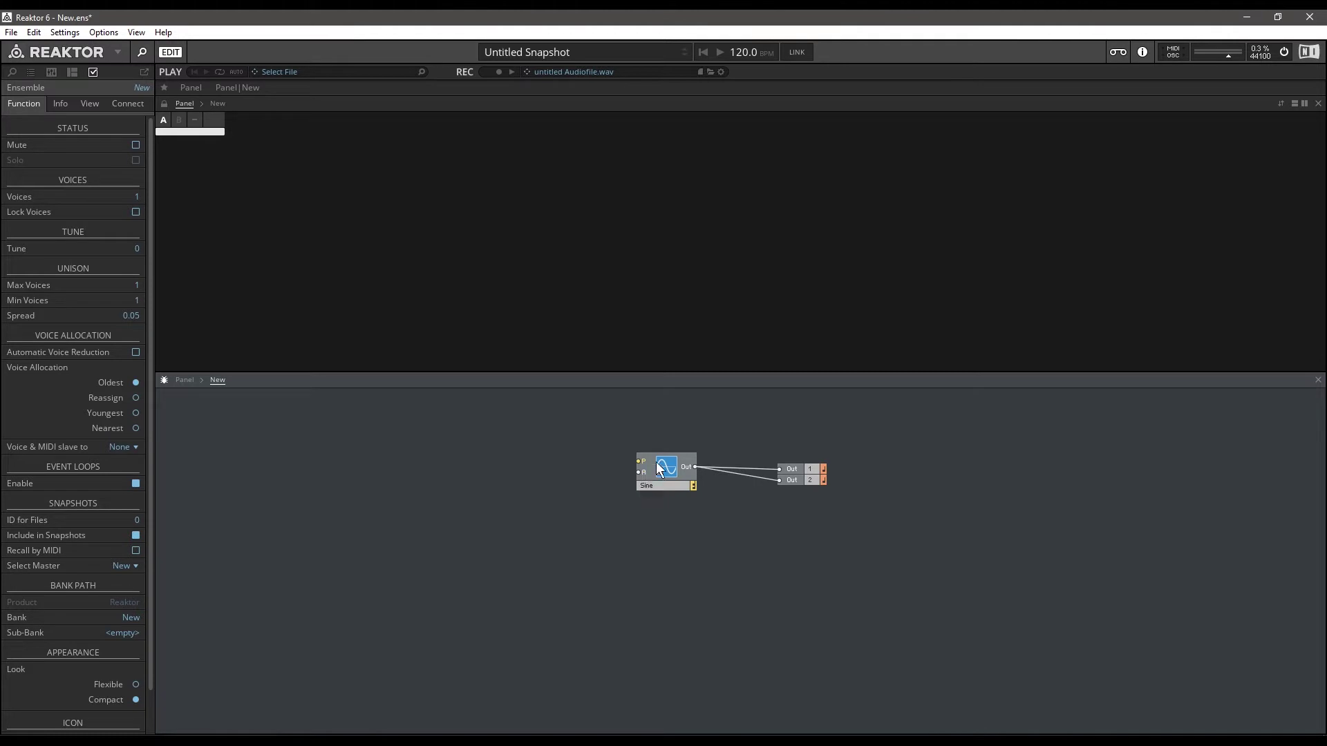
pyautogui.moveTo(656, 462); pyautogui.dragTo(646, 478)
# Add an AR Envelope and connect its output to the sine oscillator's A input
pyautogui.doubleClick(392, 550)
pyautogui.write('ar')
pyautogui.press('Return')
pyautogui.moveTo(546, 508); pyautogui.dragTo(567, 509)
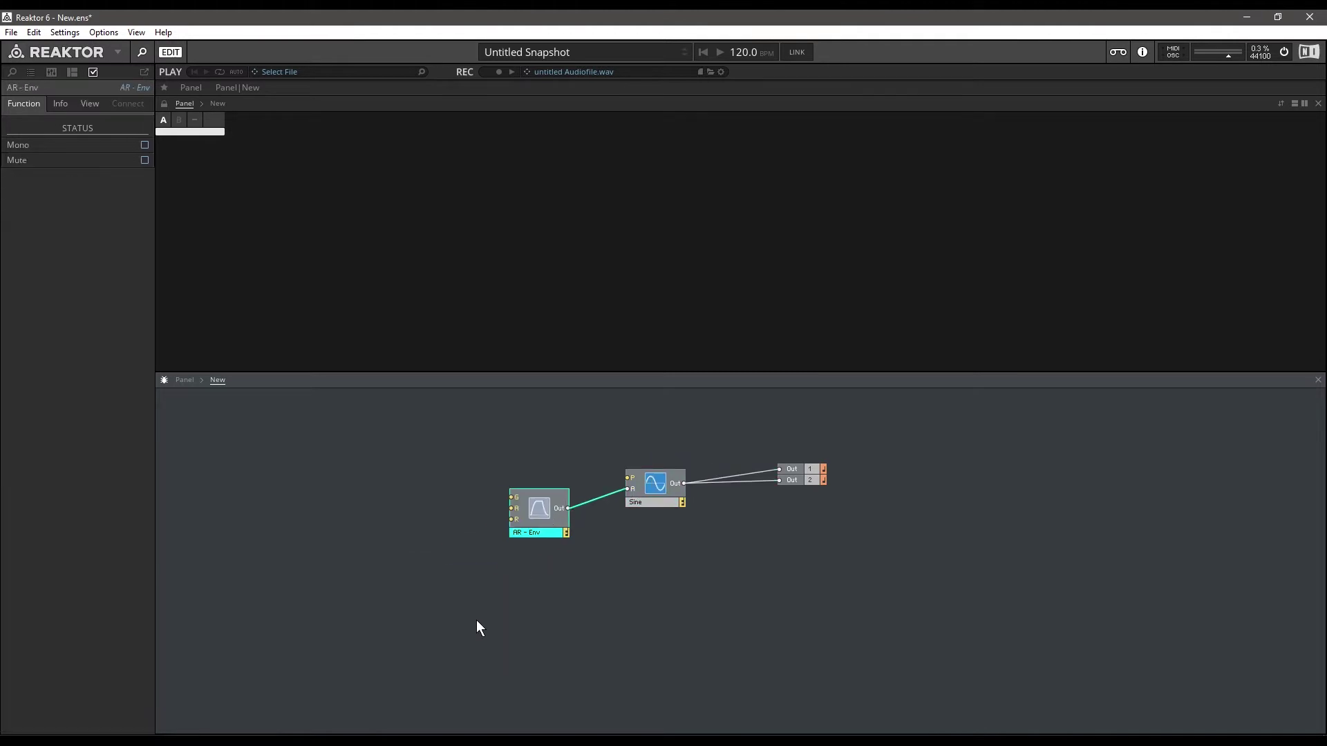
# Add a Gate MIDI In module and connect it to the AR envelope's G input
pyautogui.click(475, 618)
pyautogui.doubleClick(474, 617)
pyautogui.write('gate')
pyautogui.press('Return')
pyautogui.moveTo(482, 496); pyautogui.dragTo(512, 497)
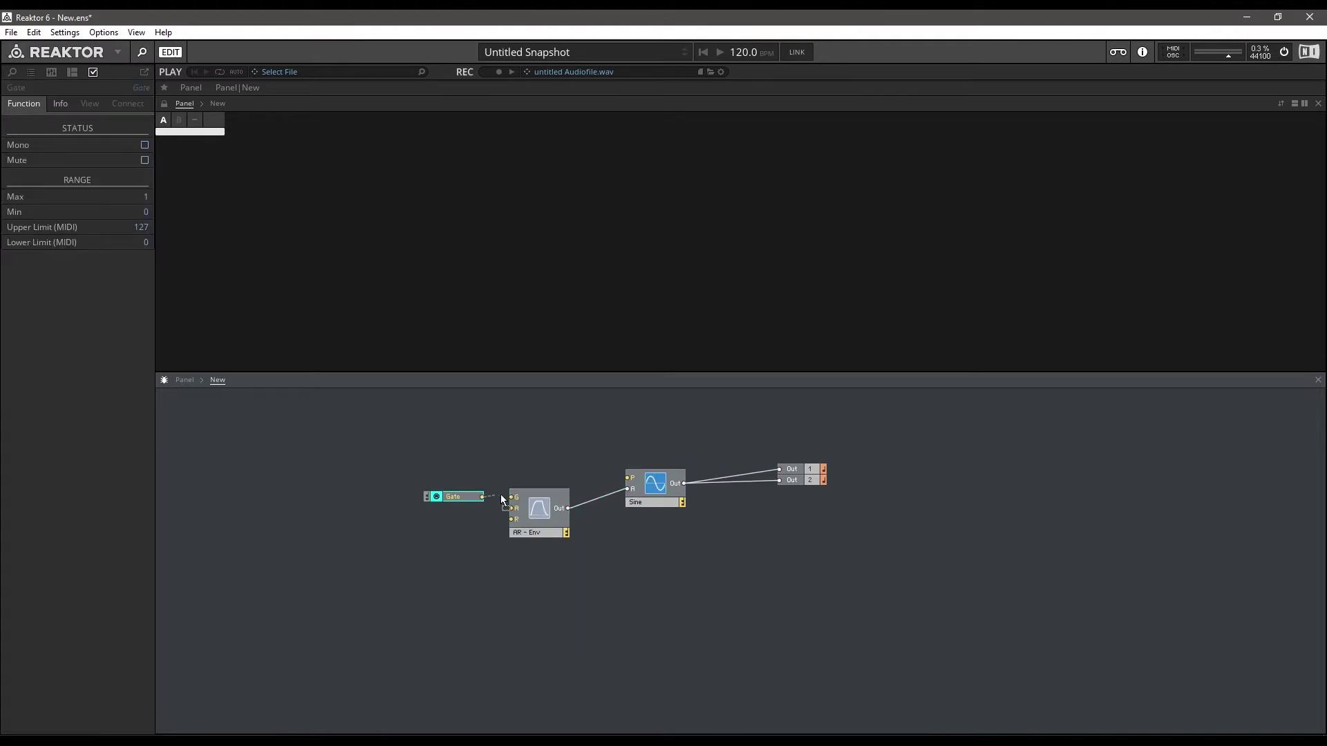
# Add a Note Pitch MIDI In module and connect it to the sine oscillator's P input
pyautogui.doubleClick(646, 558)
pyautogui.write('pitch')
pyautogui.press('Up')
pyautogui.press('Up')
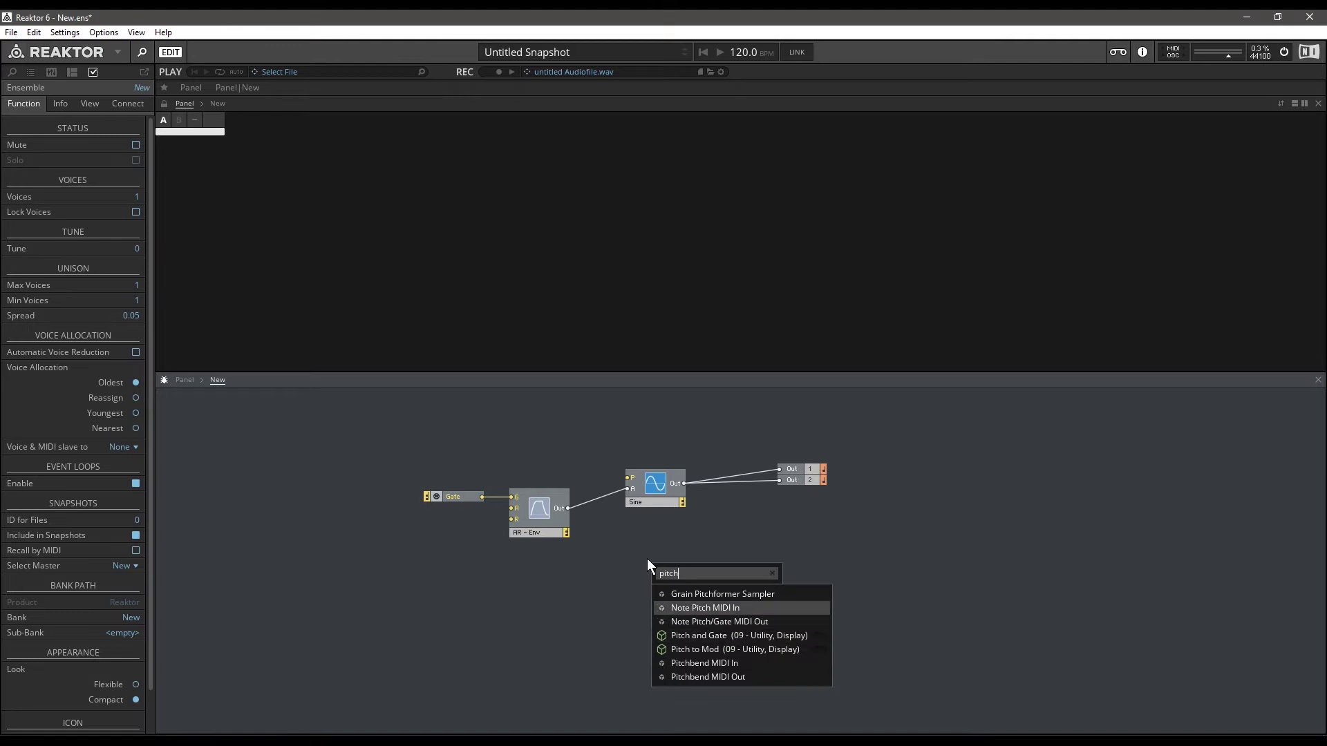
pyautogui.press('Return')
pyautogui.moveTo(634, 537); pyautogui.dragTo(626, 478)
# Arrange the modules with NotePitch level with the sine oscillator and the Gate and AR envelope pair below it
pyautogui.moveTo(596, 563); pyautogui.dragTo(433, 476)
pyautogui.moveTo(546, 513); pyautogui.dragTo(544, 551)
pyautogui.click(528, 617)
pyautogui.moveTo(456, 467); pyautogui.dragTo(473, 477)
pyautogui.click(428, 456)
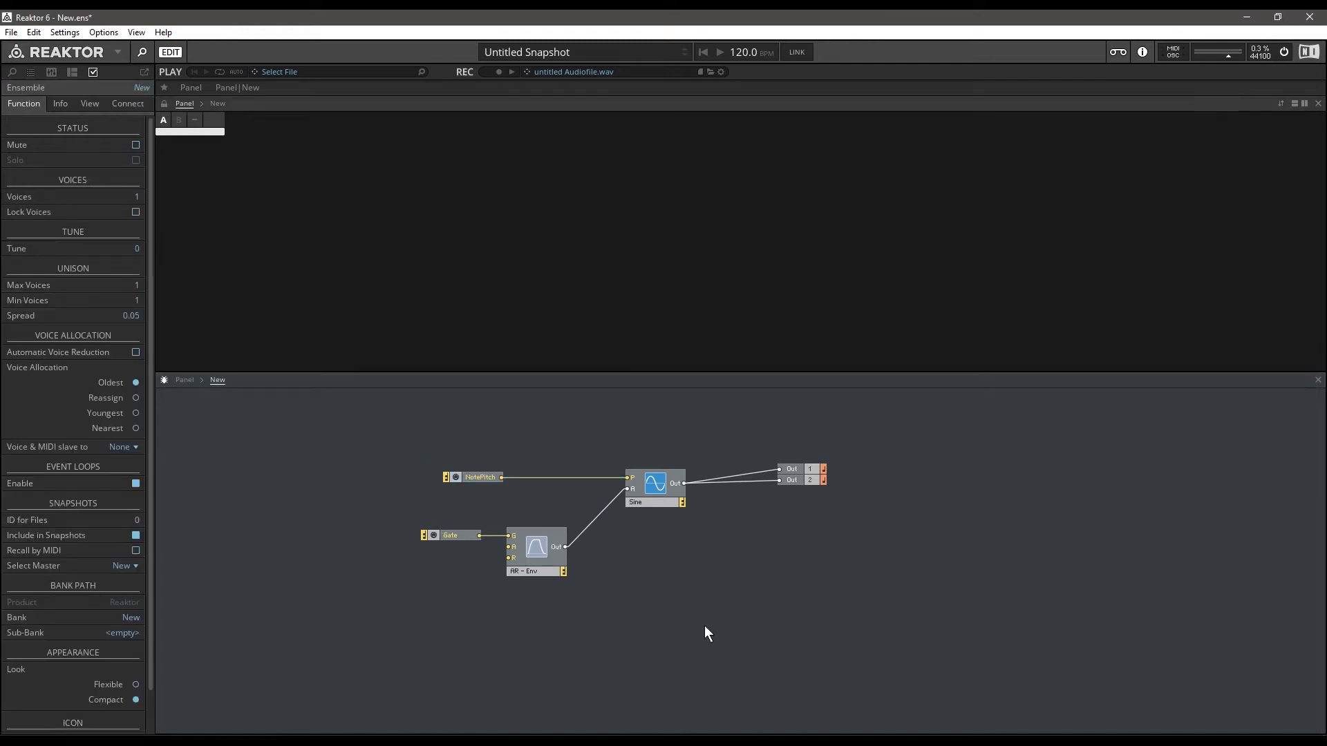
pyautogui.click(166, 380)
# Insert a new macro between NotePitch and the sine oscillator, wiring the pitch signal through it into the P input
pyautogui.moveTo(570, 483)
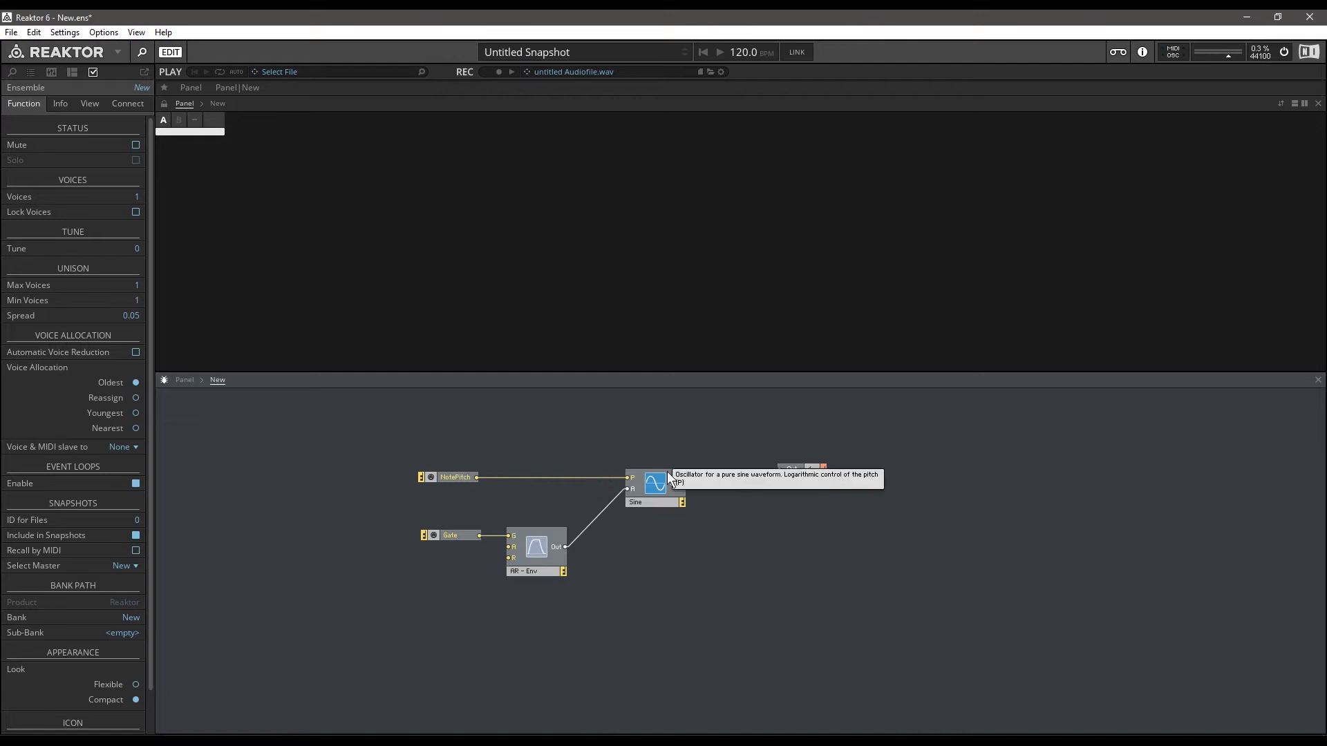
pyautogui.moveTo(483, 482)
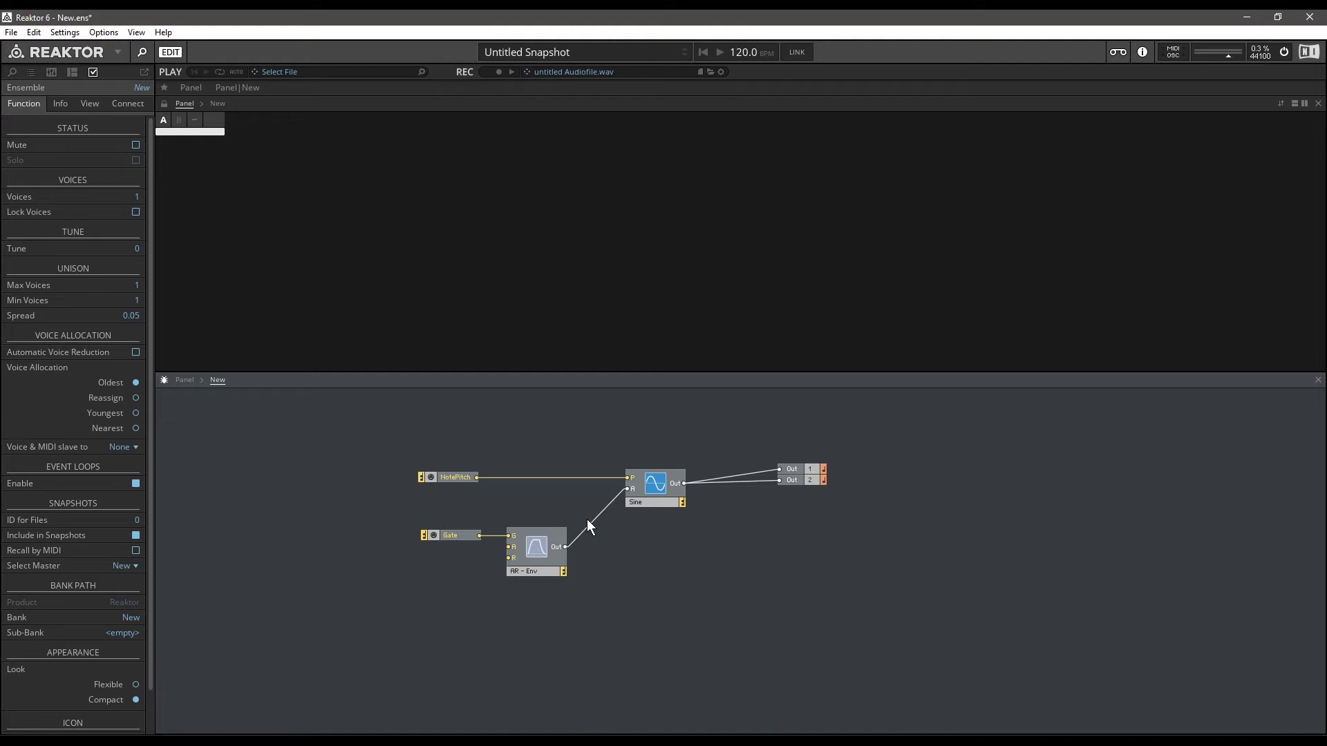
pyautogui.moveTo(588, 521)
pyautogui.rightClick(461, 425)
pyautogui.click(525, 484)
pyautogui.moveTo(476, 437); pyautogui.dragTo(539, 473)
pyautogui.moveTo(476, 477); pyautogui.dragTo(502, 503)
pyautogui.moveTo(575, 475); pyautogui.dragTo(627, 477)
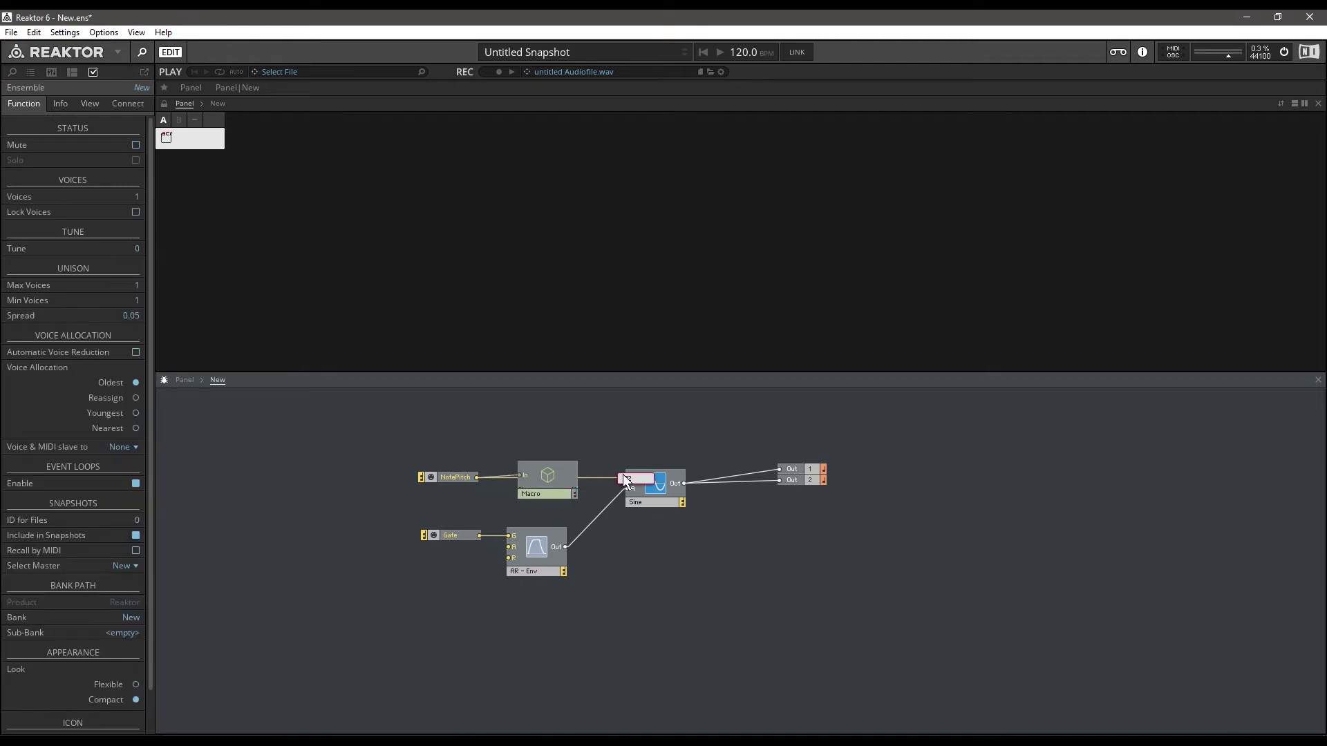
# Rename the macro Glide and open its structure
pyautogui.click(525, 484)
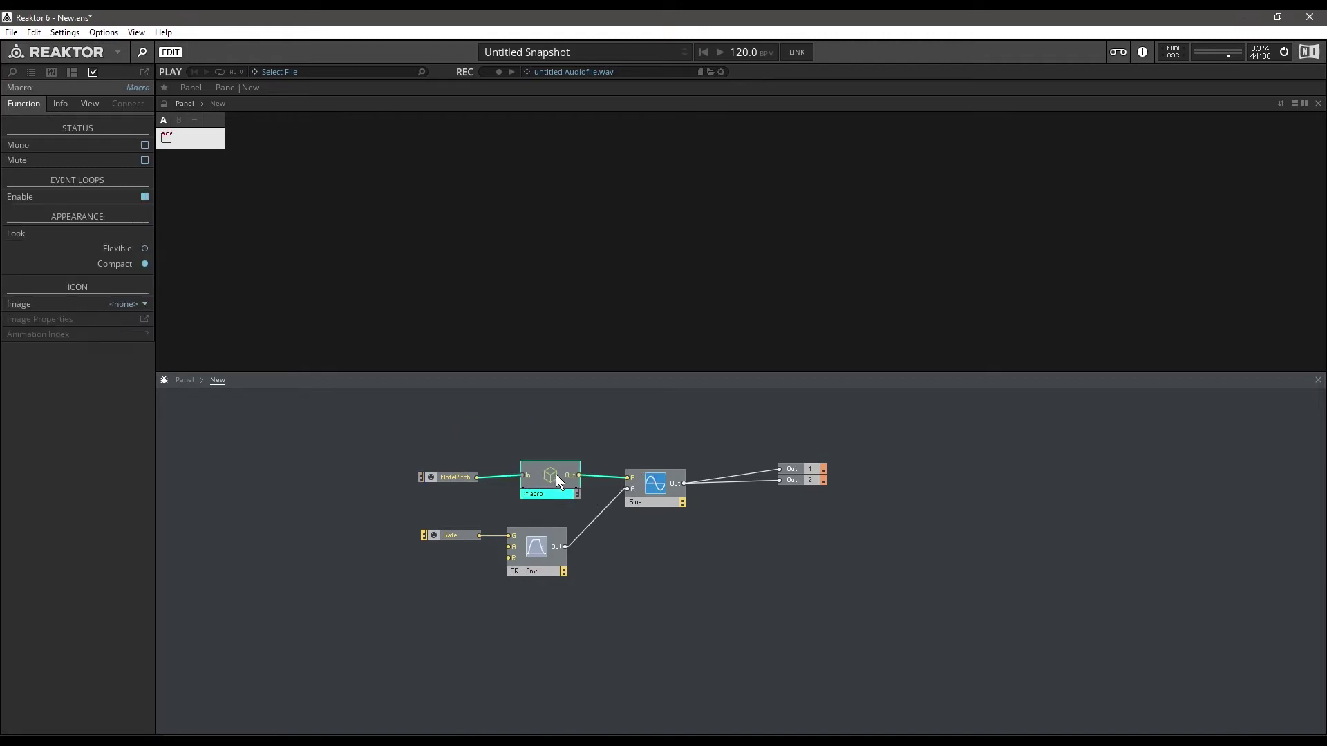
pyautogui.write('Glide')
pyautogui.press('Return')
pyautogui.doubleClick(549, 480)
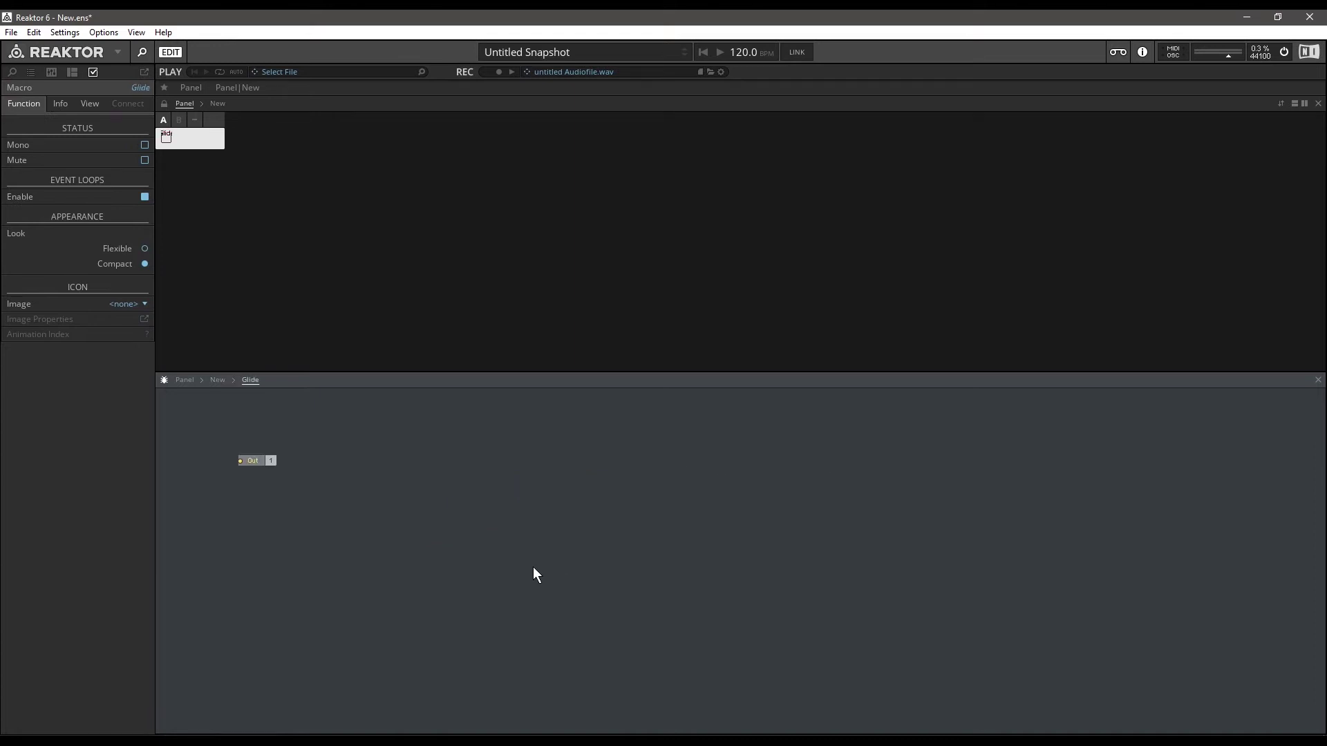
# Space the Glide macro's In and Out ports apart, leaving room for modules between them
pyautogui.moveTo(264, 465); pyautogui.dragTo(501, 508)
pyautogui.moveTo(666, 482); pyautogui.dragTo(703, 501)
pyautogui.moveTo(499, 505); pyautogui.dragTo(482, 500)
pyautogui.click(517, 550)
# Add an HP/LP 1-Pole Filter between the ports and connect the In port to its In input
pyautogui.doubleClick(540, 579)
pyautogui.write('lp')
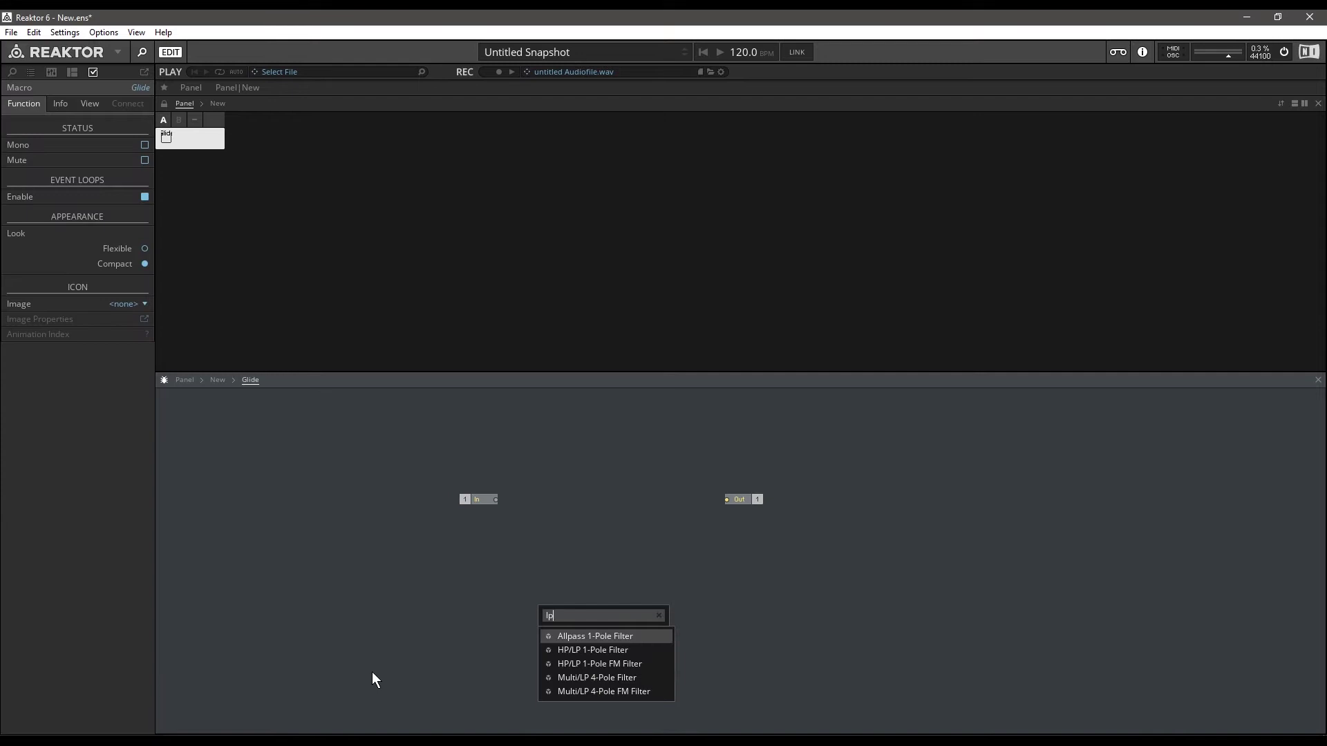
pyautogui.click(590, 650)
pyautogui.moveTo(580, 638); pyautogui.dragTo(616, 520)
pyautogui.moveTo(496, 505); pyautogui.dragTo(584, 513)
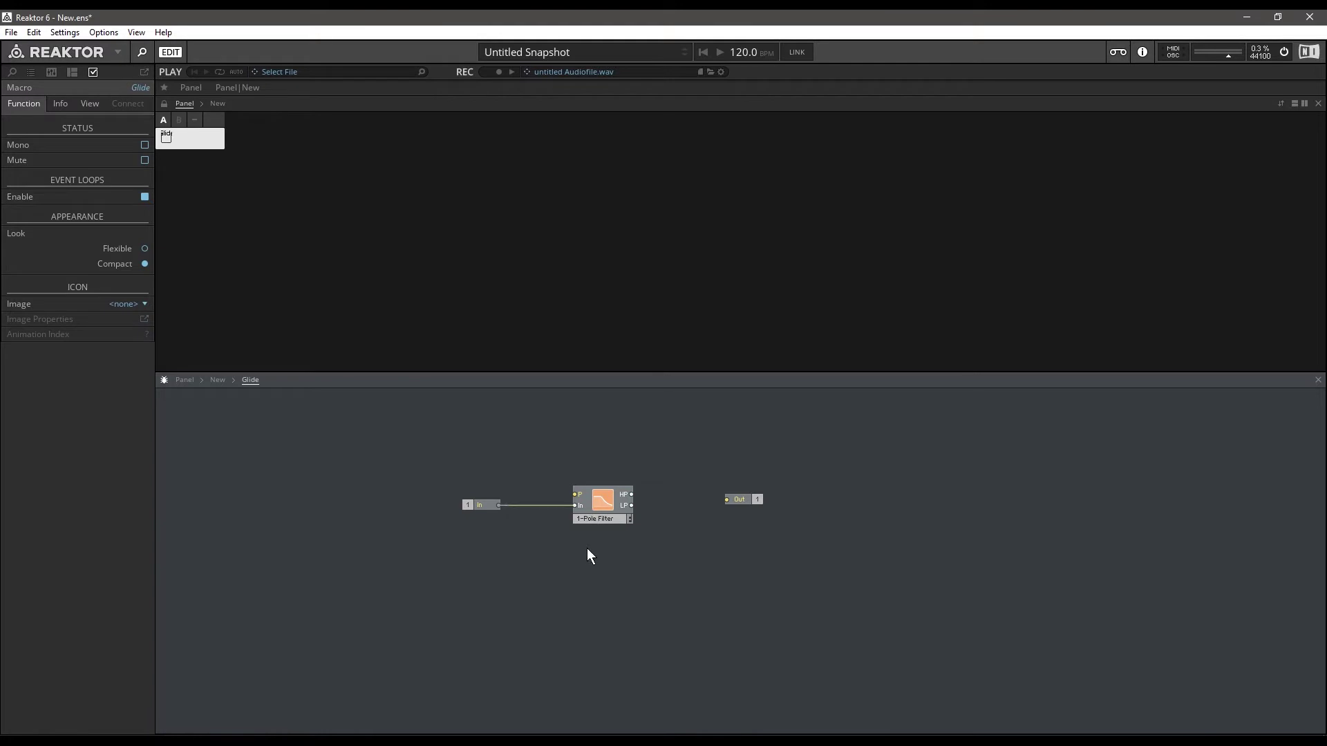
# Create a control for the filter's P input and rename it Rate
pyautogui.rightClick(581, 495)
pyautogui.click(614, 505)
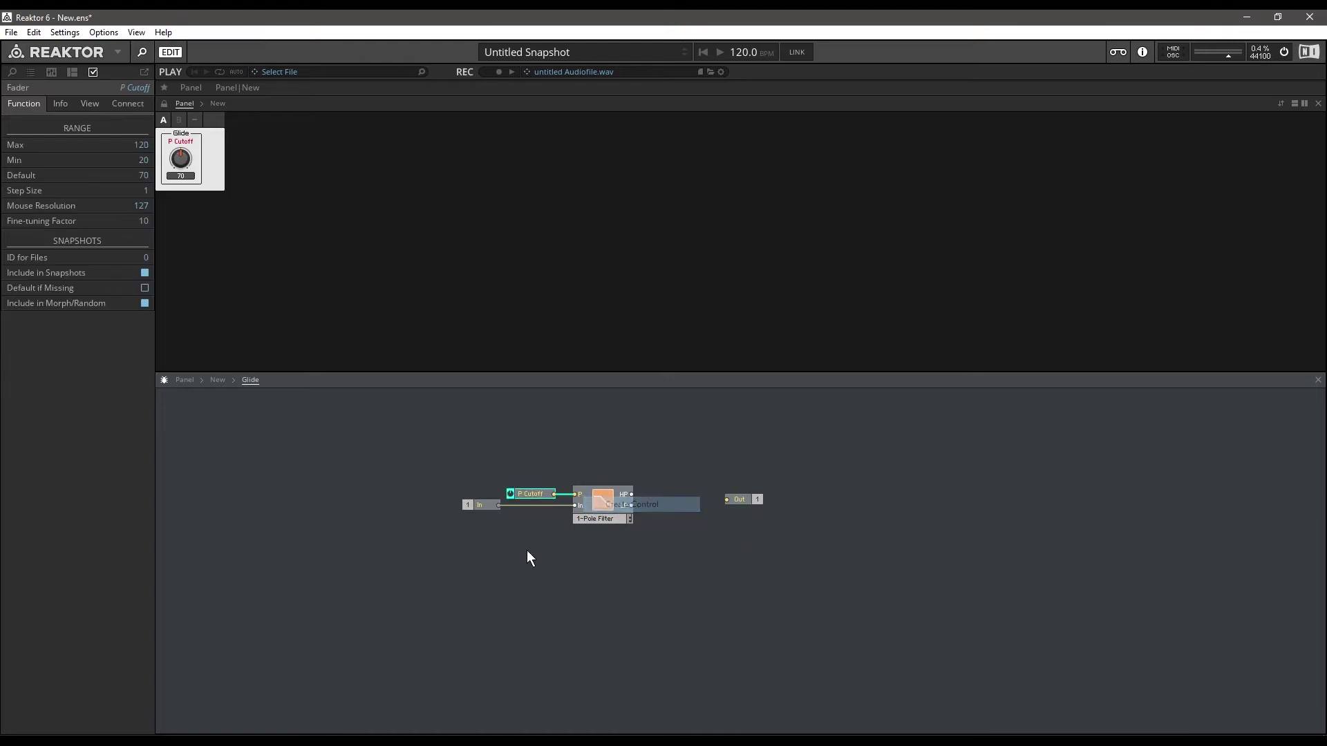
pyautogui.doubleClick(480, 494)
pyautogui.write('Glide Speed')
pyautogui.press('Return')
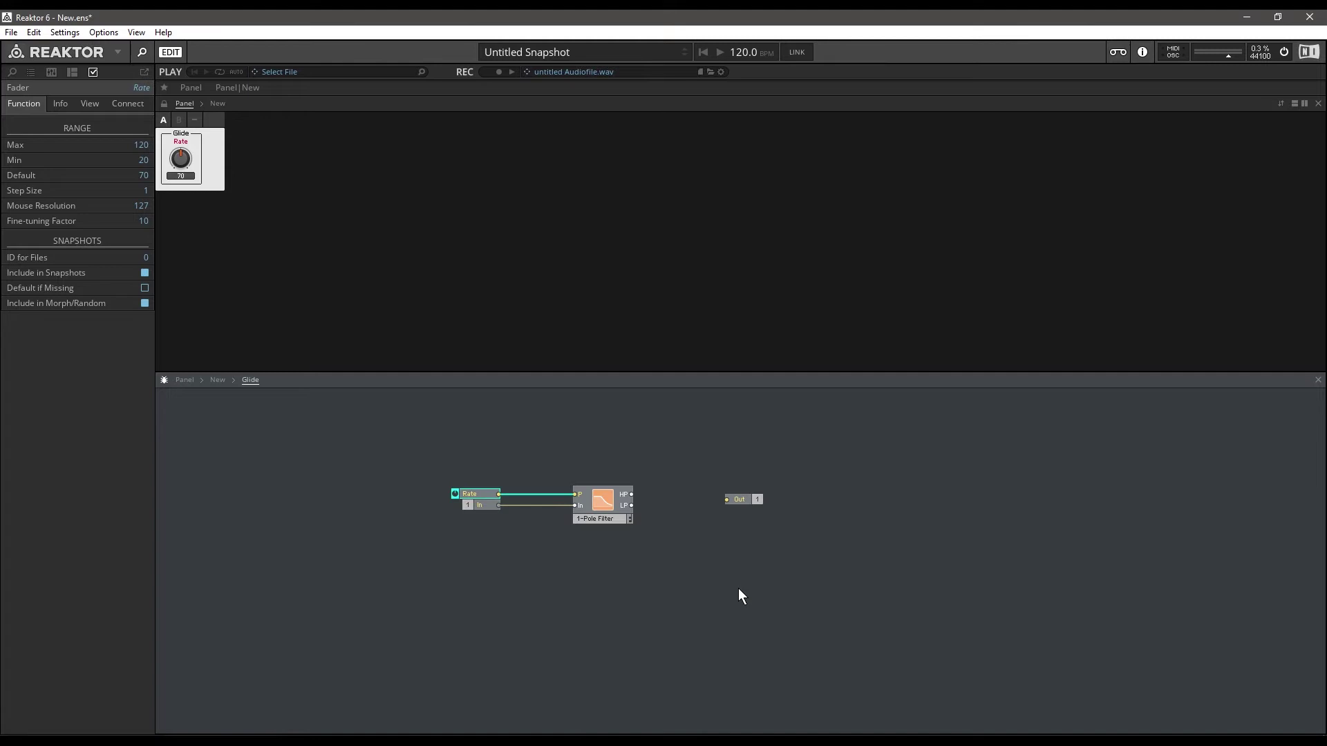
# Set the Rate knob's range to a maximum of -60 and a minimum of 60
pyautogui.click(141, 145)
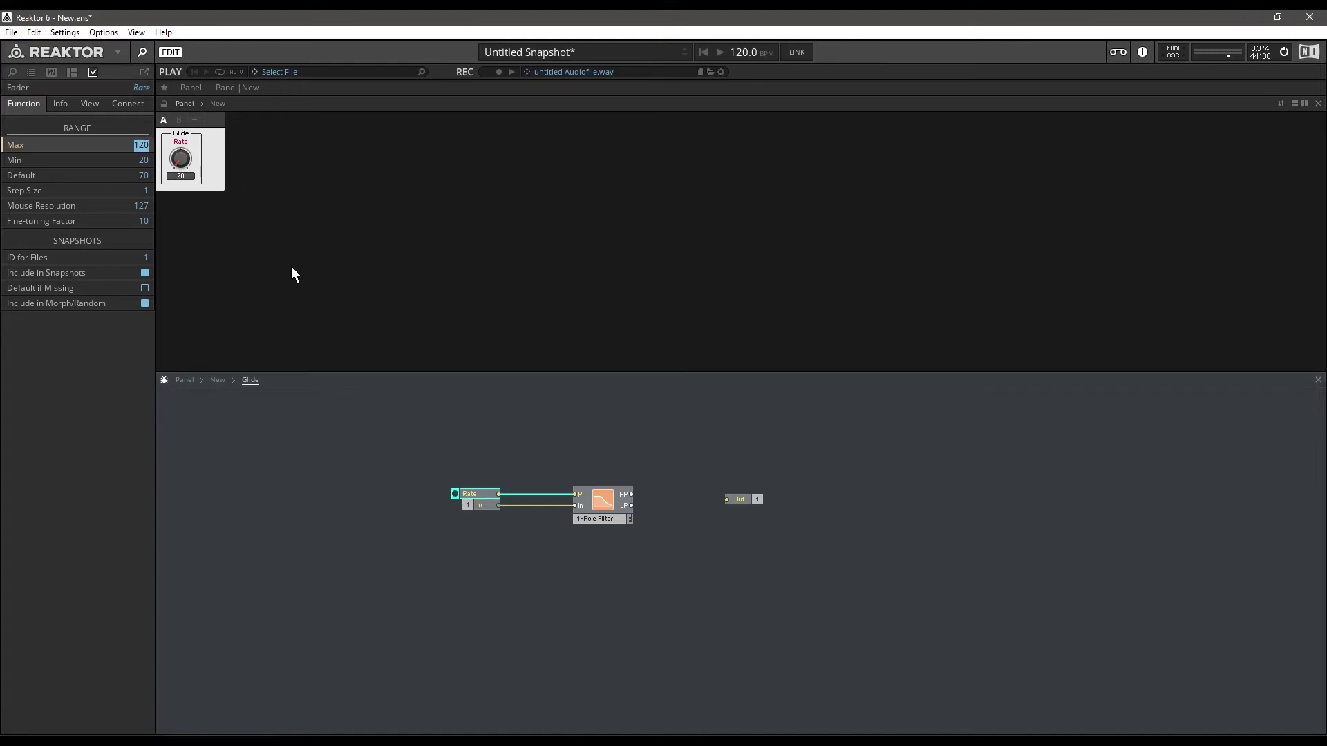
pyautogui.write('-60')
pyautogui.click(142, 159)
pyautogui.write('60')
pyautogui.press('Return')
# Move the Out port farther from the filter and check the sine oscillator's pitch input outside the Glide macro
pyautogui.moveTo(747, 512); pyautogui.dragTo(738, 525)
pyautogui.click(647, 531)
pyautogui.doubleClick(306, 414)
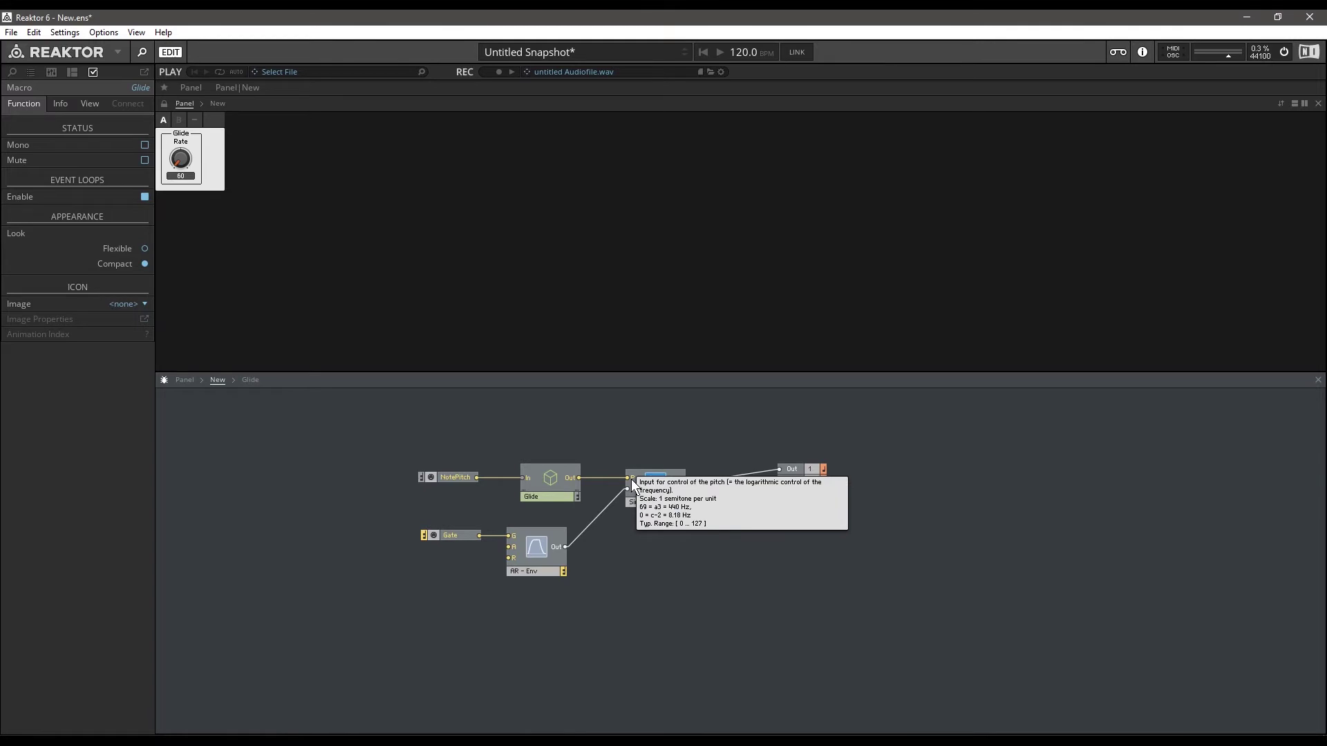
pyautogui.doubleClick(553, 483)
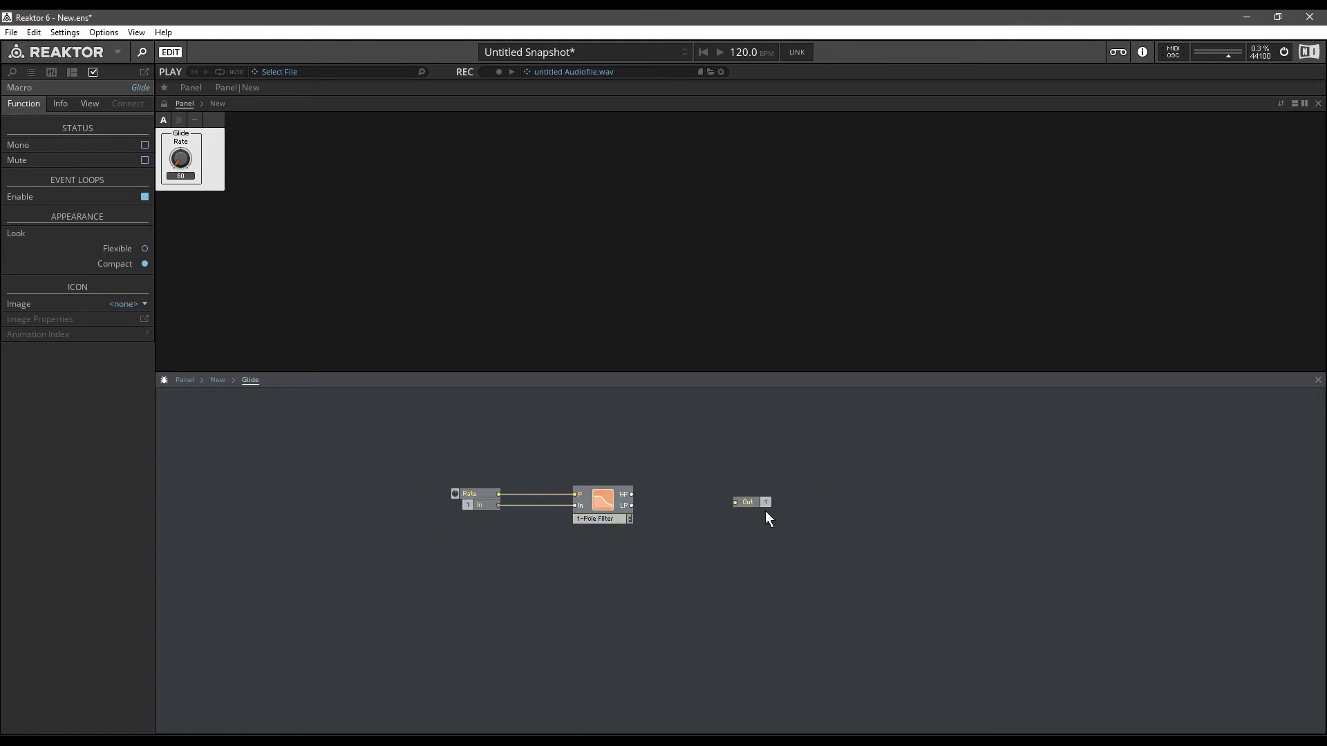
pyautogui.moveTo(760, 504); pyautogui.dragTo(746, 507)
pyautogui.click(864, 611)
# Add an A to E converter and wire the filter's LP output through it to the Out port
pyautogui.doubleClick(712, 597)
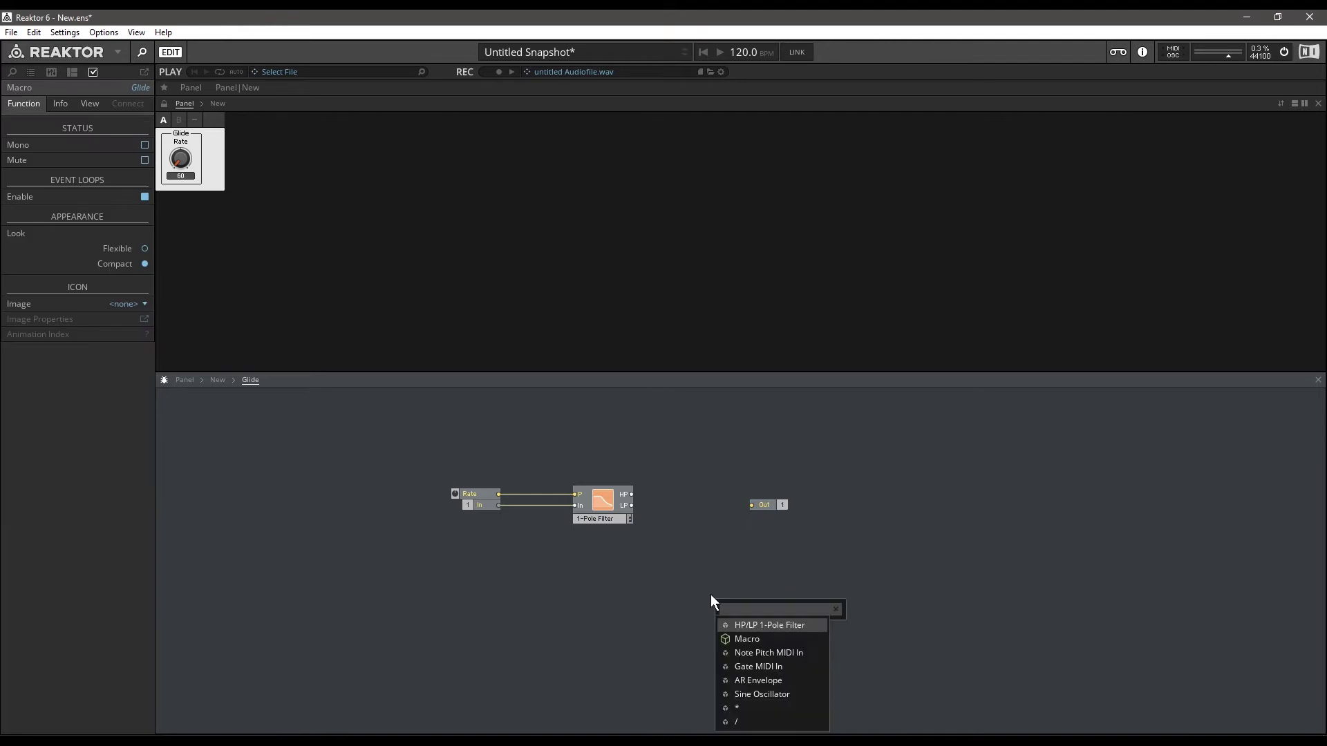
pyautogui.write('a/e')
pyautogui.press('Return')
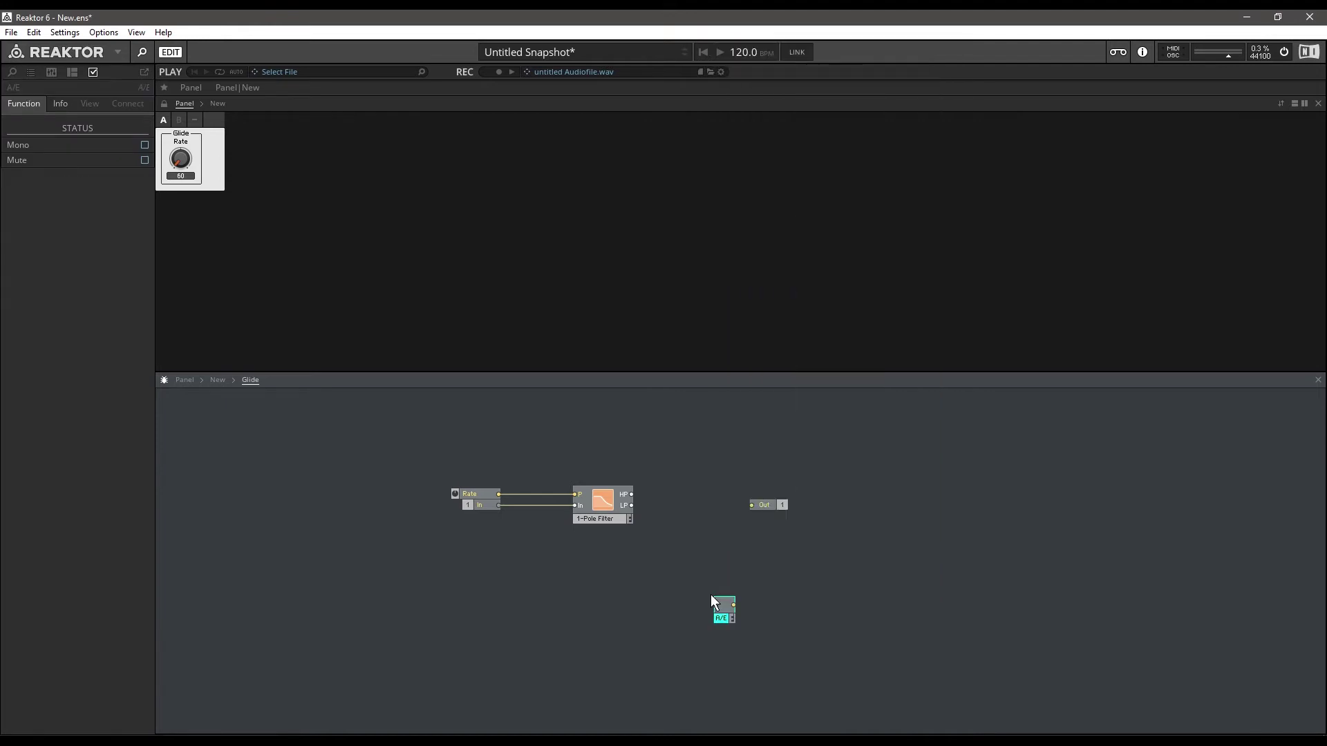
pyautogui.moveTo(727, 621); pyautogui.dragTo(752, 506)
pyautogui.click(650, 514)
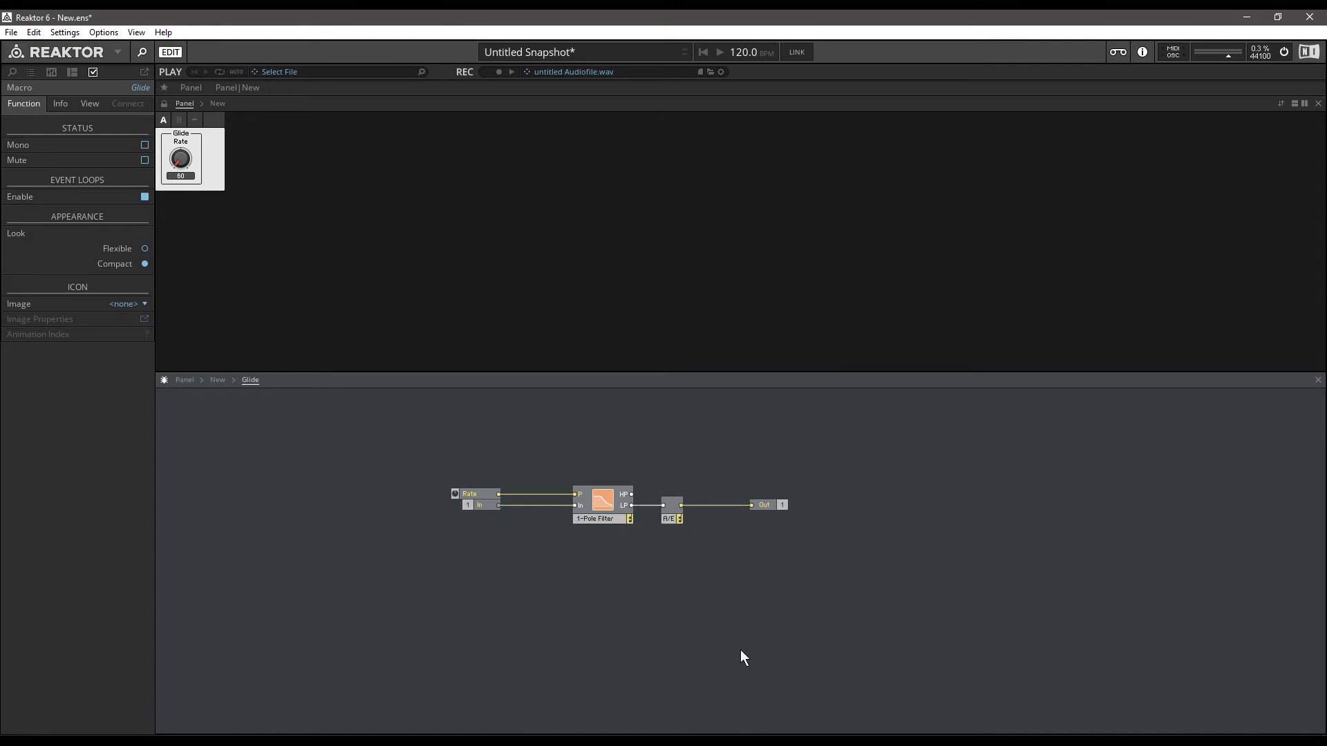
pyautogui.moveTo(783, 505); pyautogui.dragTo(829, 506)
pyautogui.click(830, 616)
# Try turning the Rate knob on the Glide panel
pyautogui.click(186, 175)
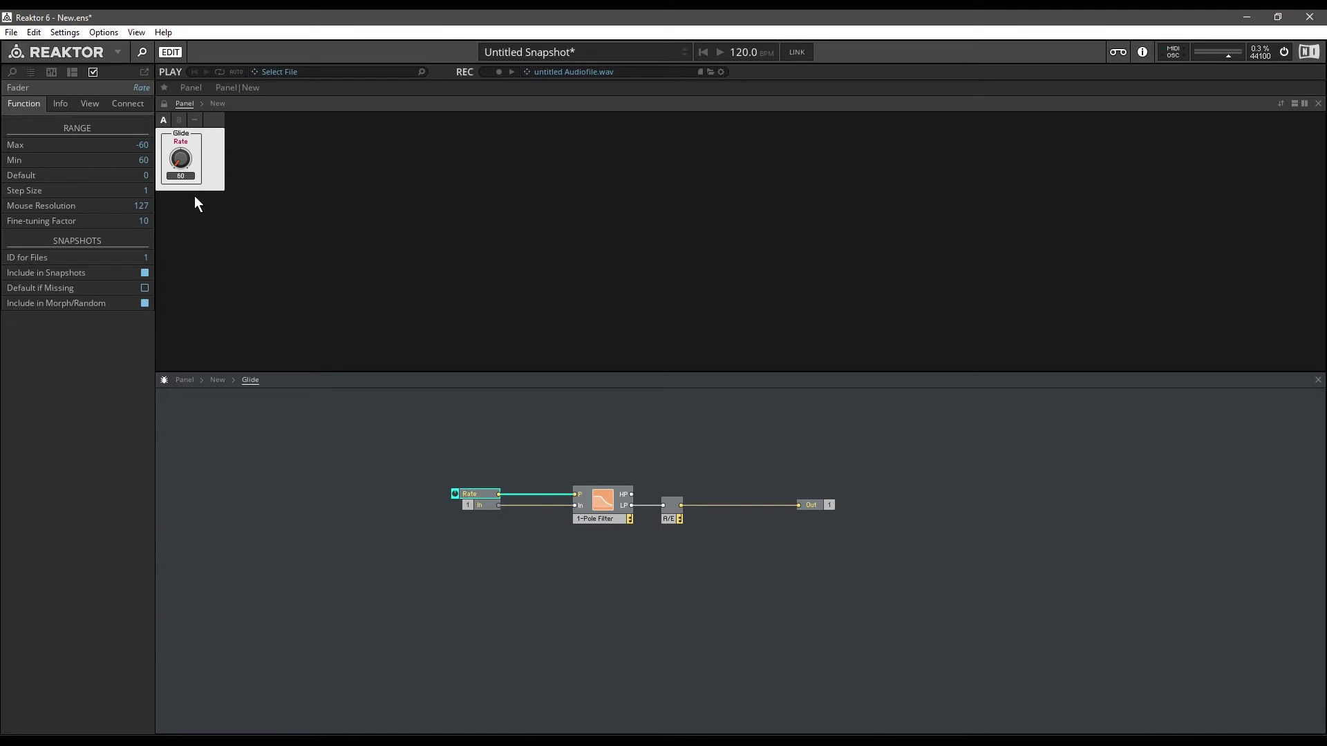
pyautogui.moveTo(183, 174); pyautogui.dragTo(191, 65)
# Add an ACEW 4.1 04Ports debugger fed by the A to E output and reset all its entries
pyautogui.click(757, 602)
pyautogui.rightClick(757, 603)
pyautogui.write('acew')
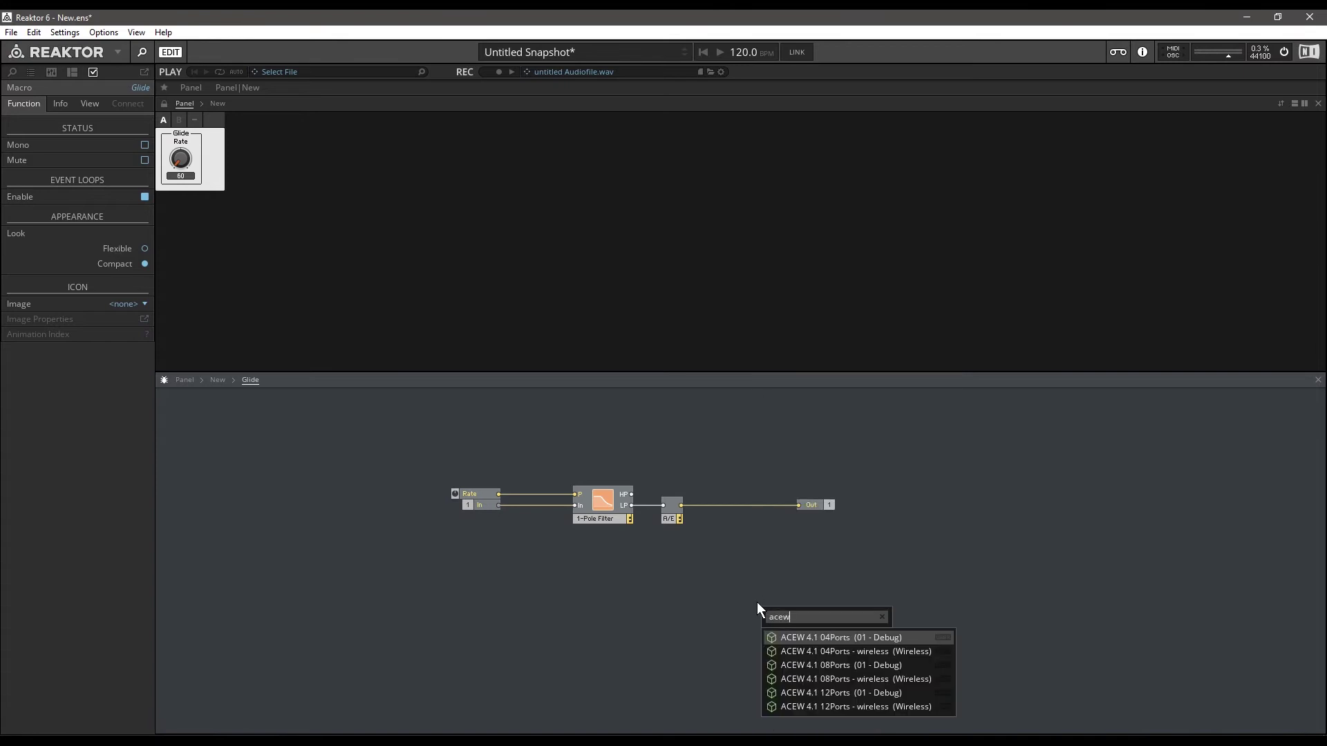
pyautogui.press('Return')
pyautogui.moveTo(760, 606); pyautogui.dragTo(787, 547)
pyautogui.moveTo(680, 505); pyautogui.dragTo(814, 572)
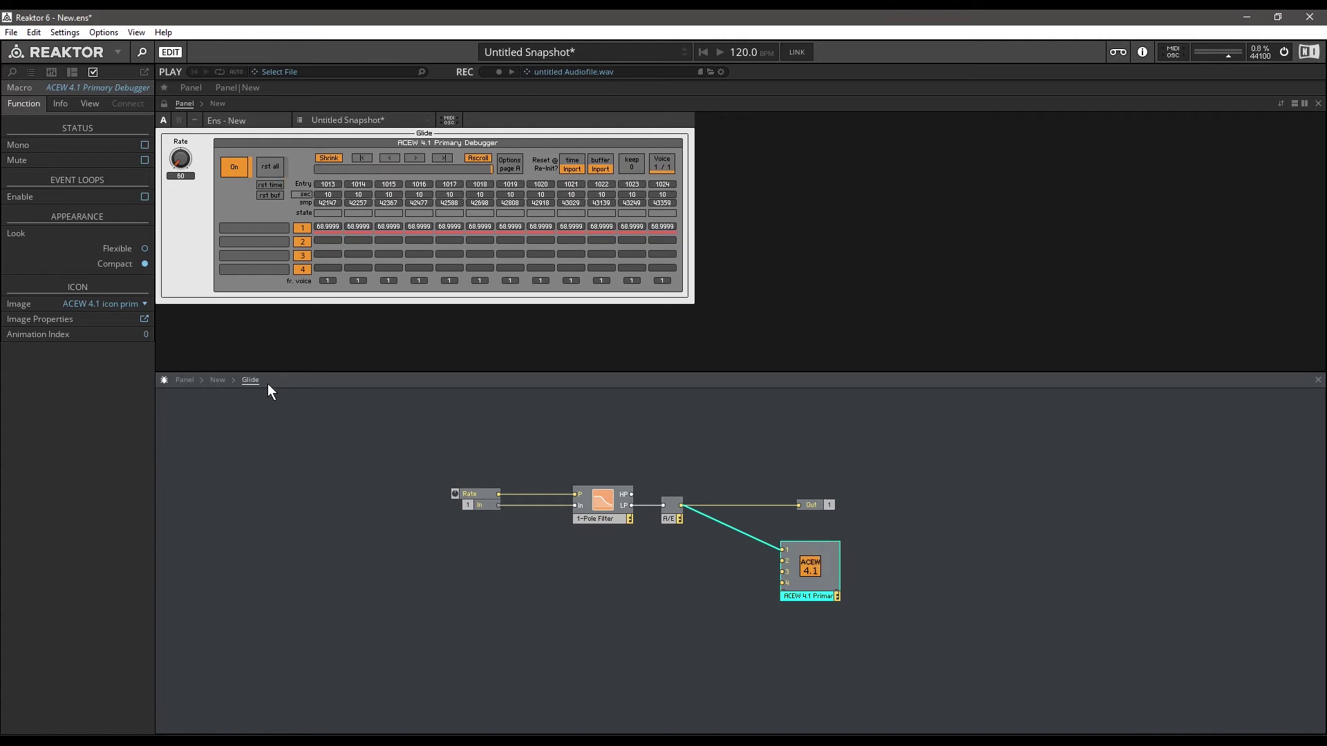
pyautogui.click(274, 169)
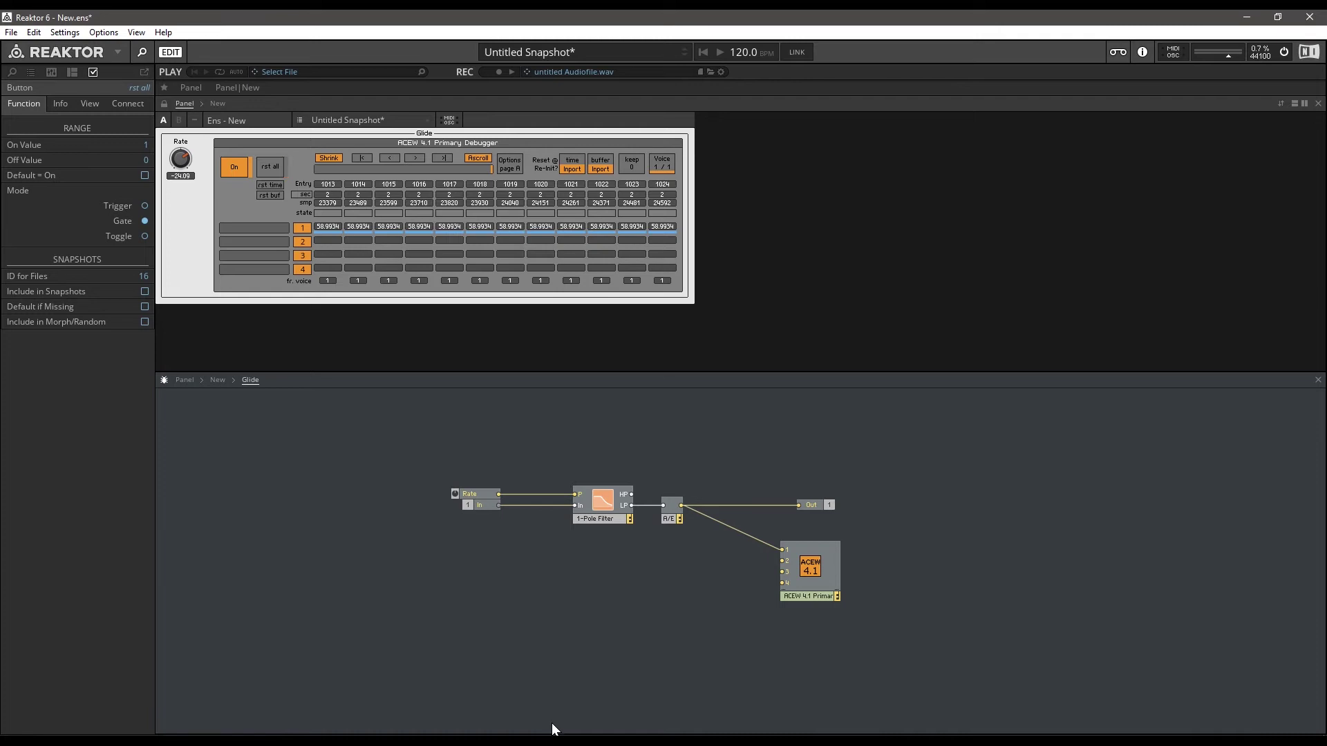
# Insert a Step Filter between the A to E converter and the Out port, and reset the debugger fed by its output
pyautogui.moveTo(810, 573); pyautogui.dragTo(860, 629)
pyautogui.doubleClick(956, 529)
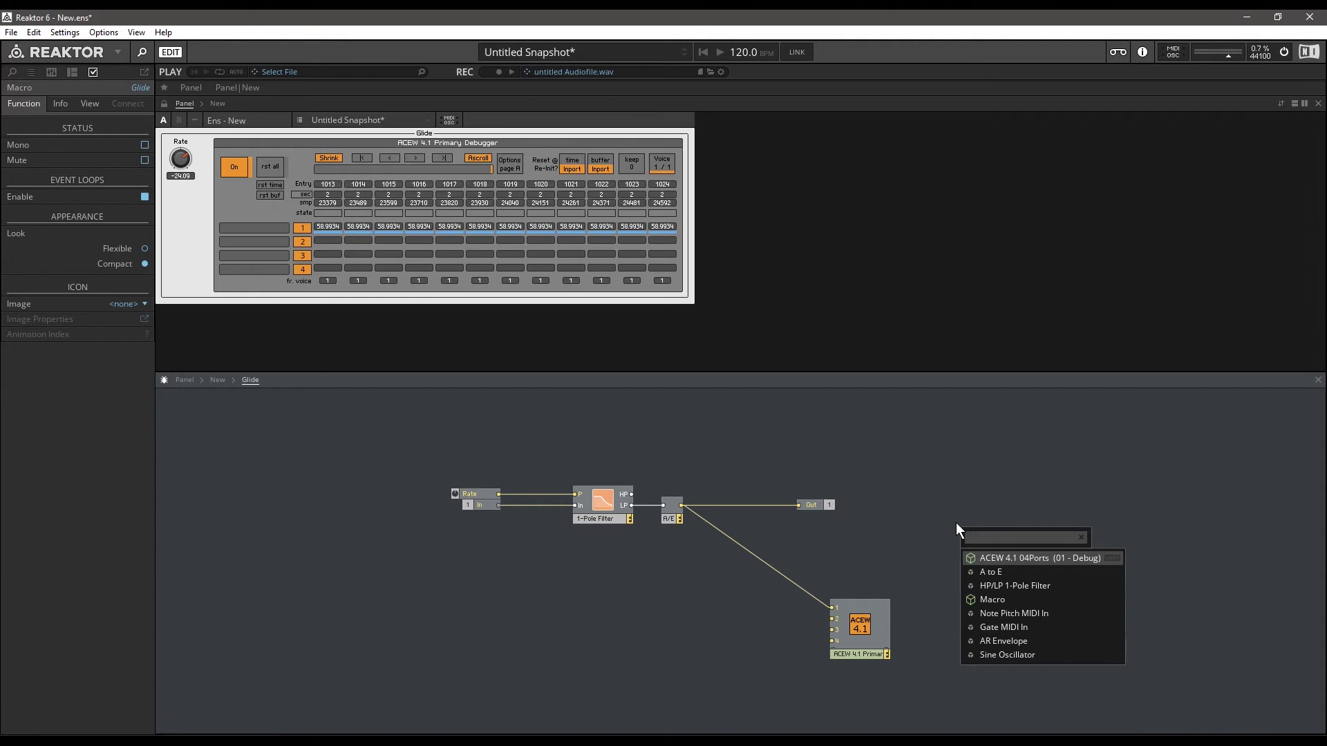
pyautogui.write('step')
pyautogui.press('Return')
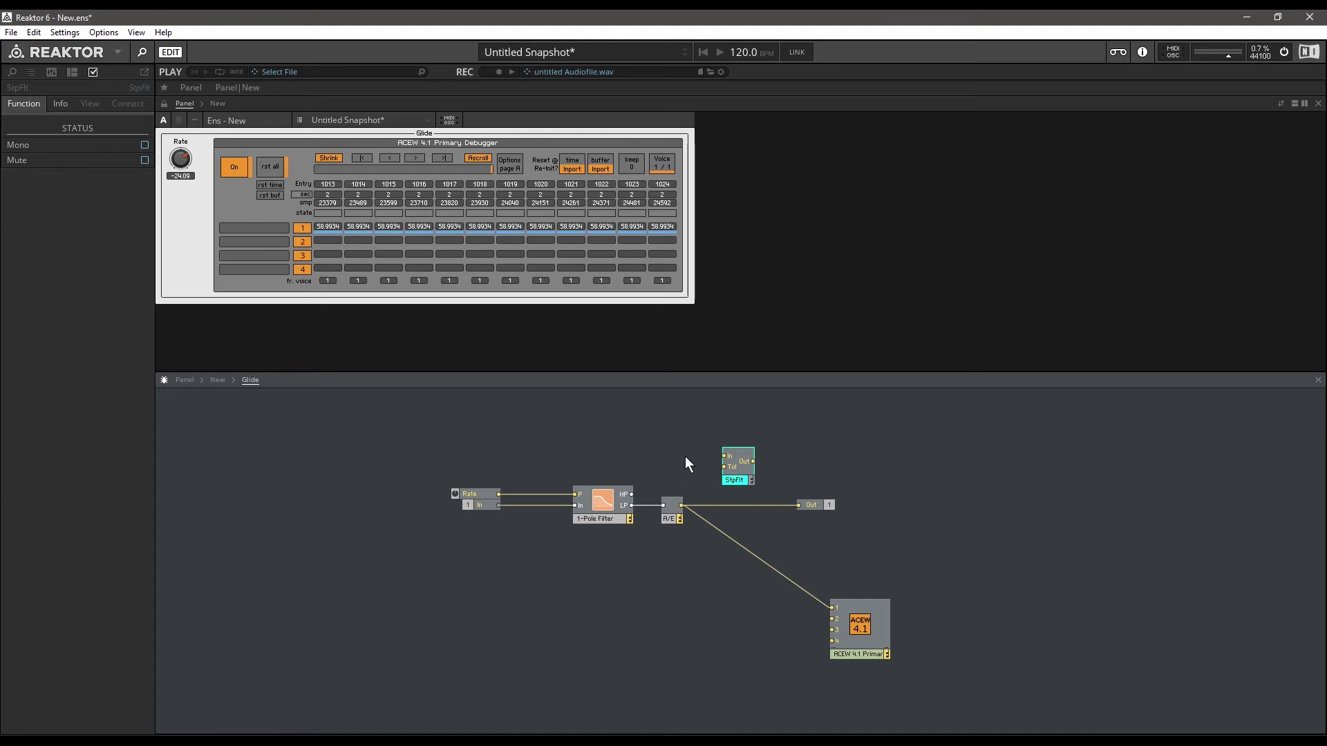
pyautogui.moveTo(743, 460)
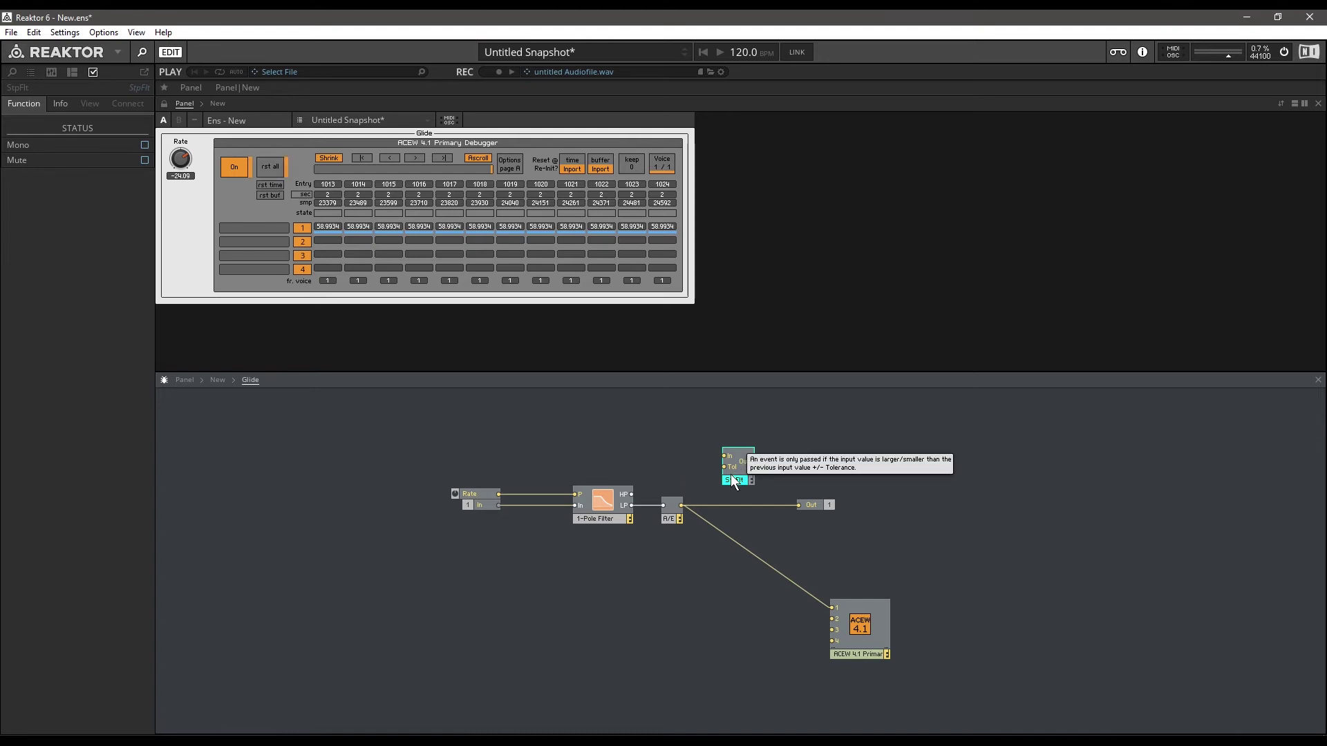
pyautogui.moveTo(752, 462); pyautogui.dragTo(752, 459)
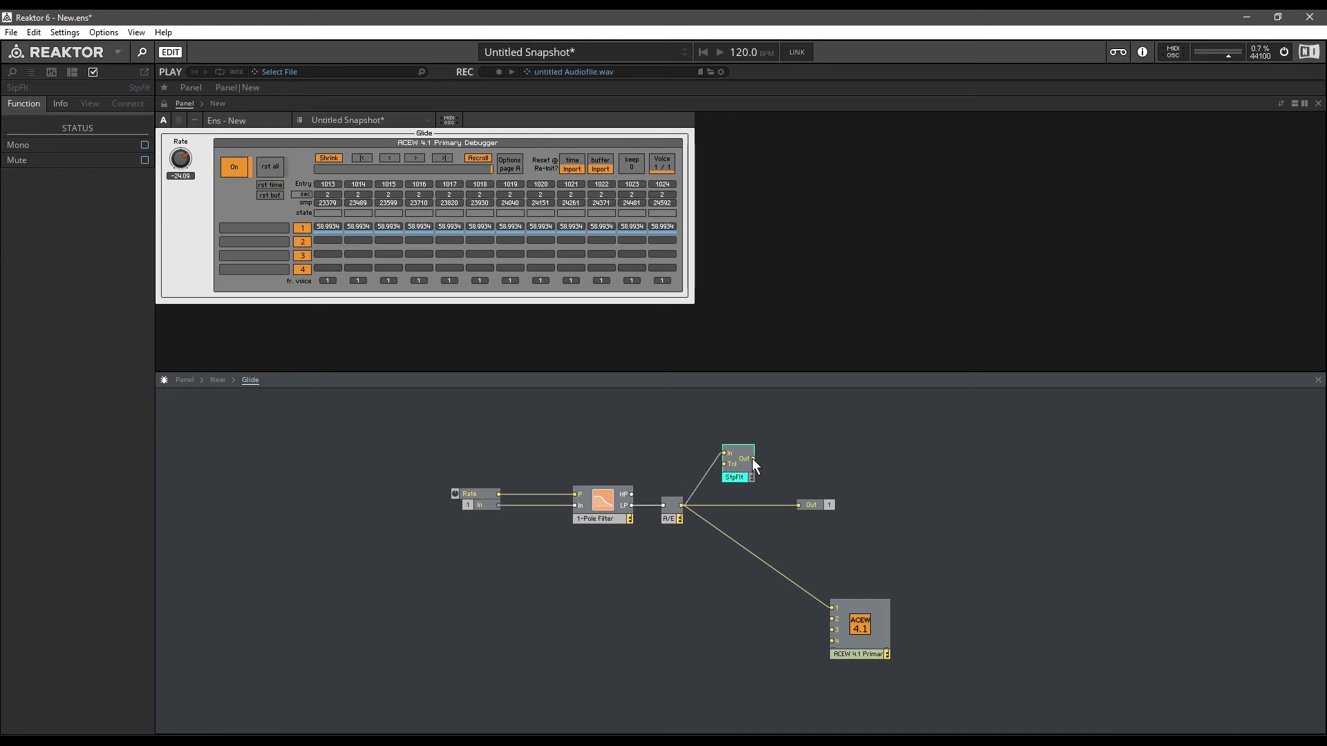
pyautogui.moveTo(749, 469); pyautogui.dragTo(751, 521)
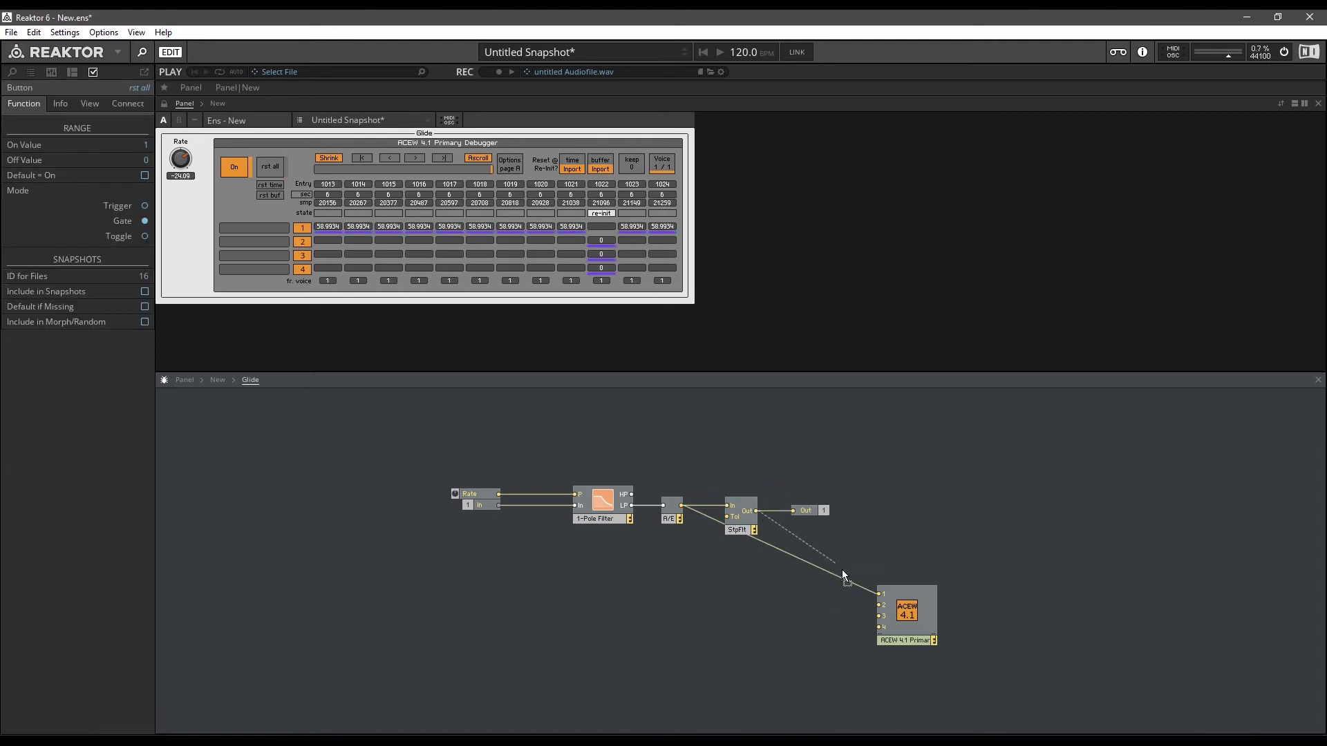
pyautogui.click(270, 173)
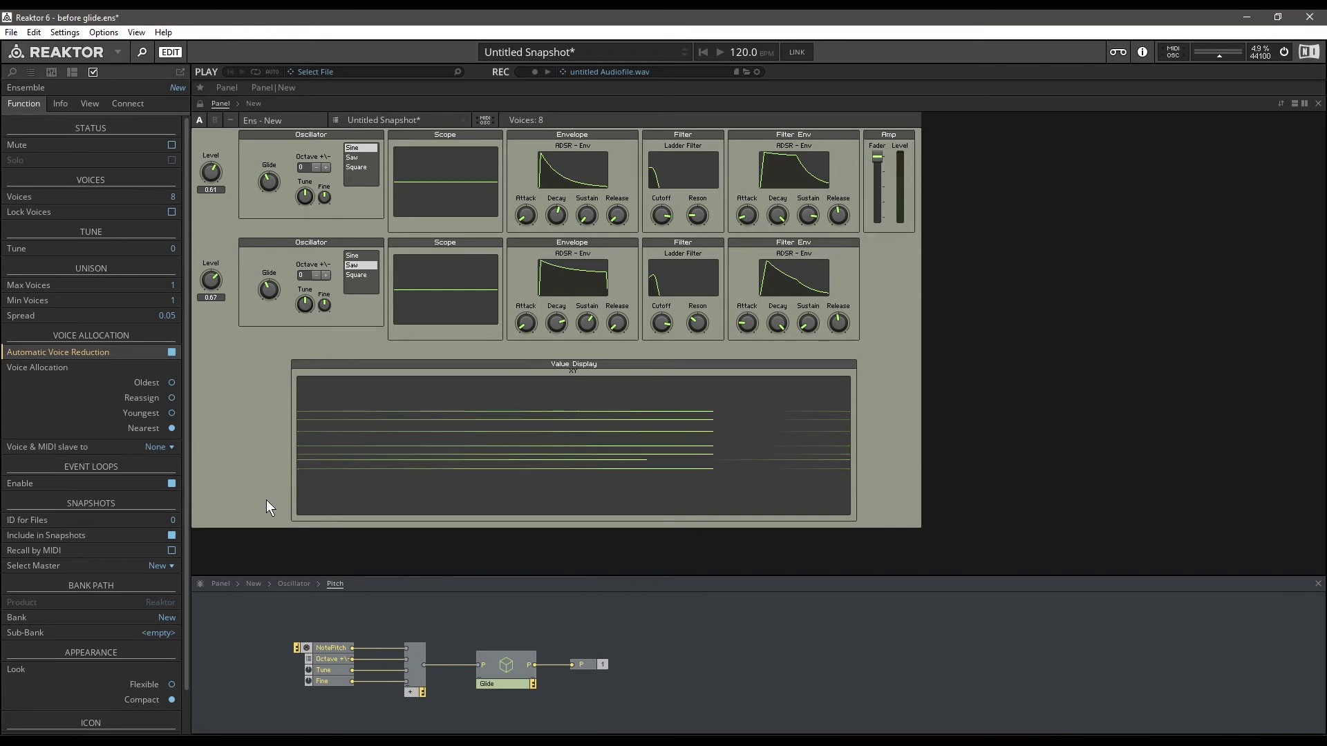
# Switch the voice allocation to Oldest for comparison, then back to Nearest
pyautogui.click(181, 384)
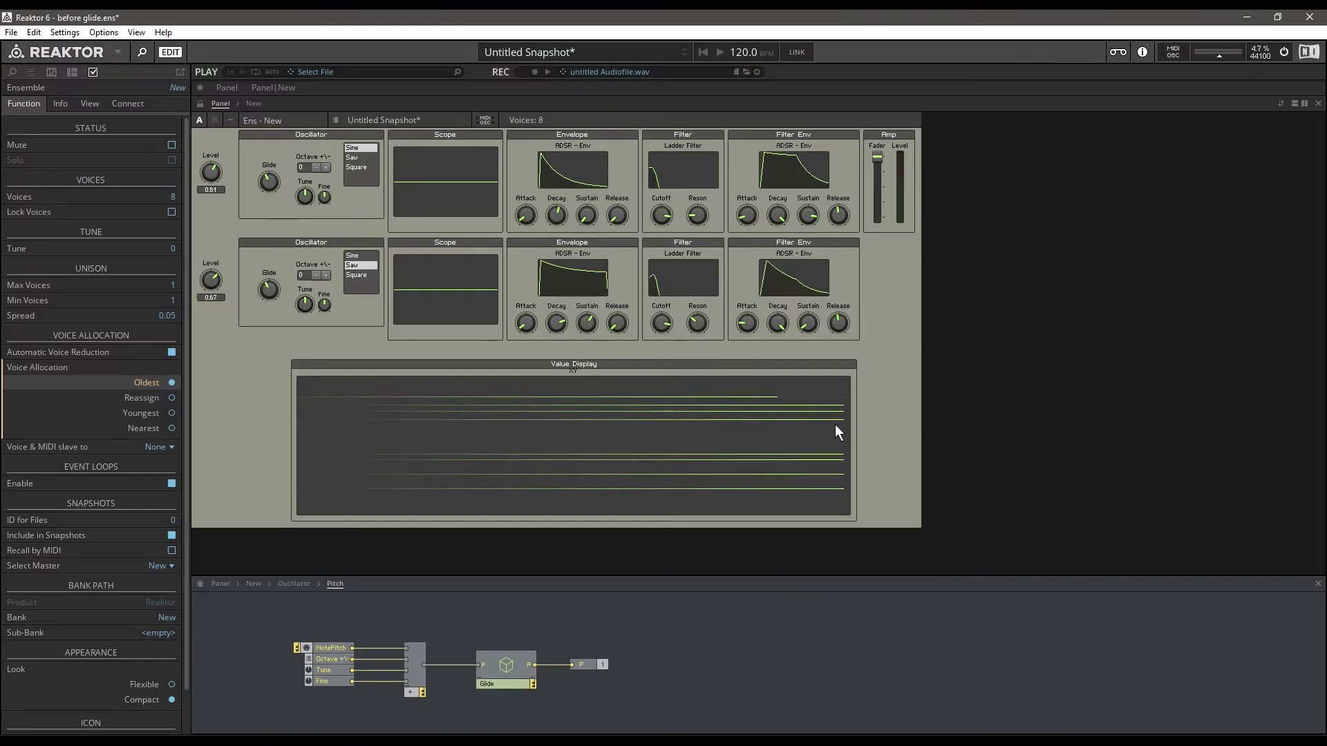
pyautogui.click(172, 428)
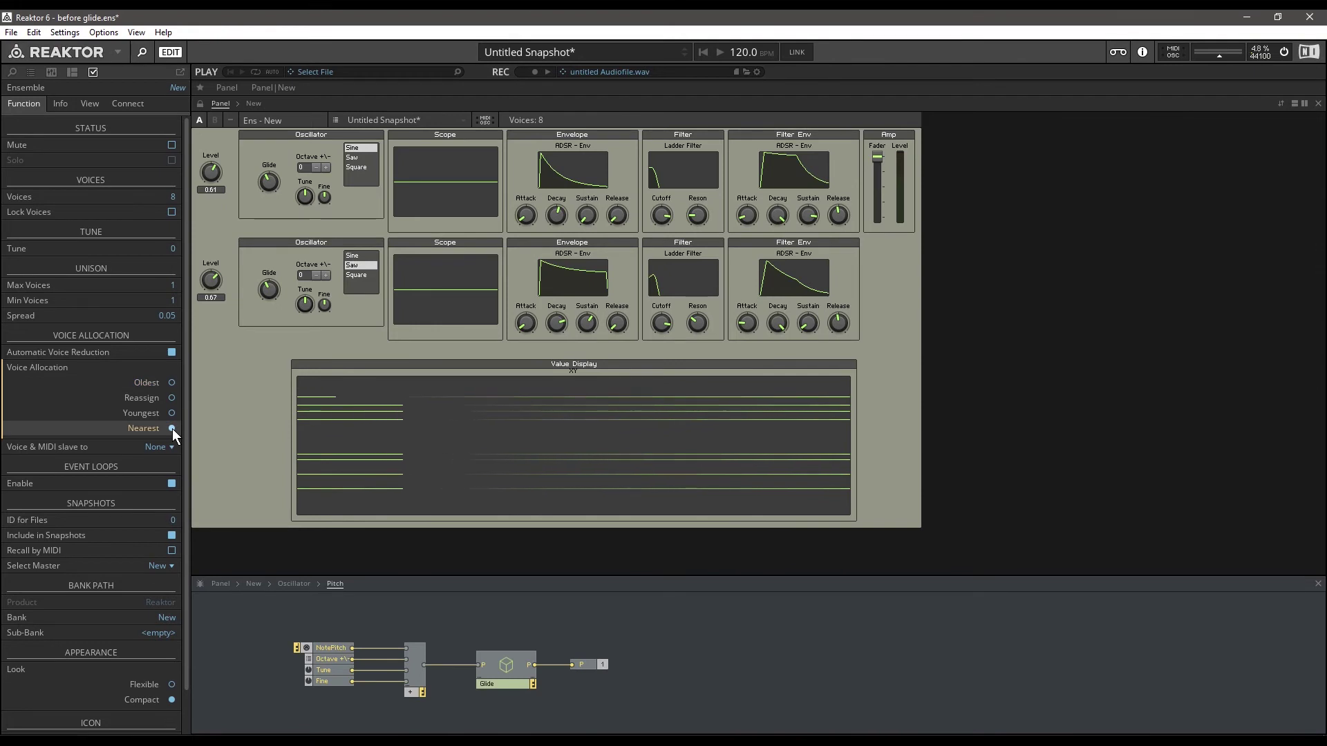
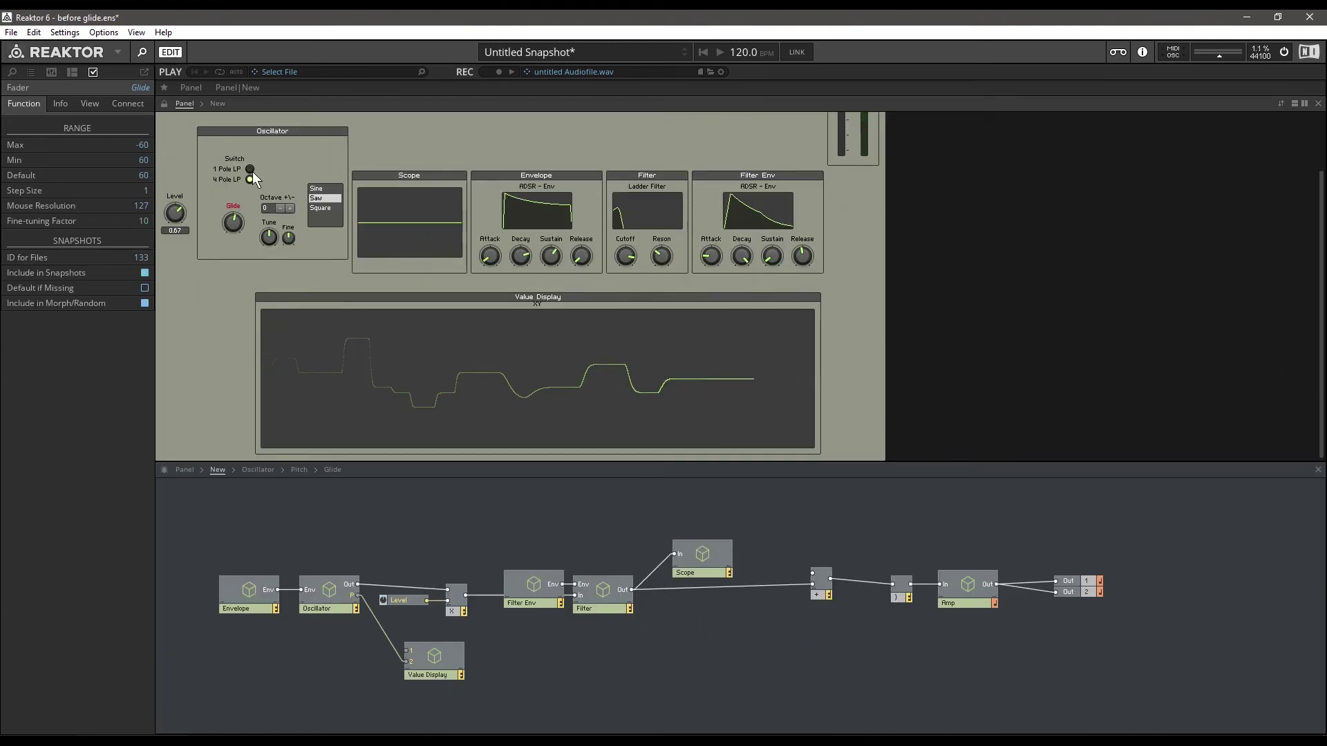
# Switch the oscillator's glide filter to 1 Pole LP
pyautogui.click(251, 171)
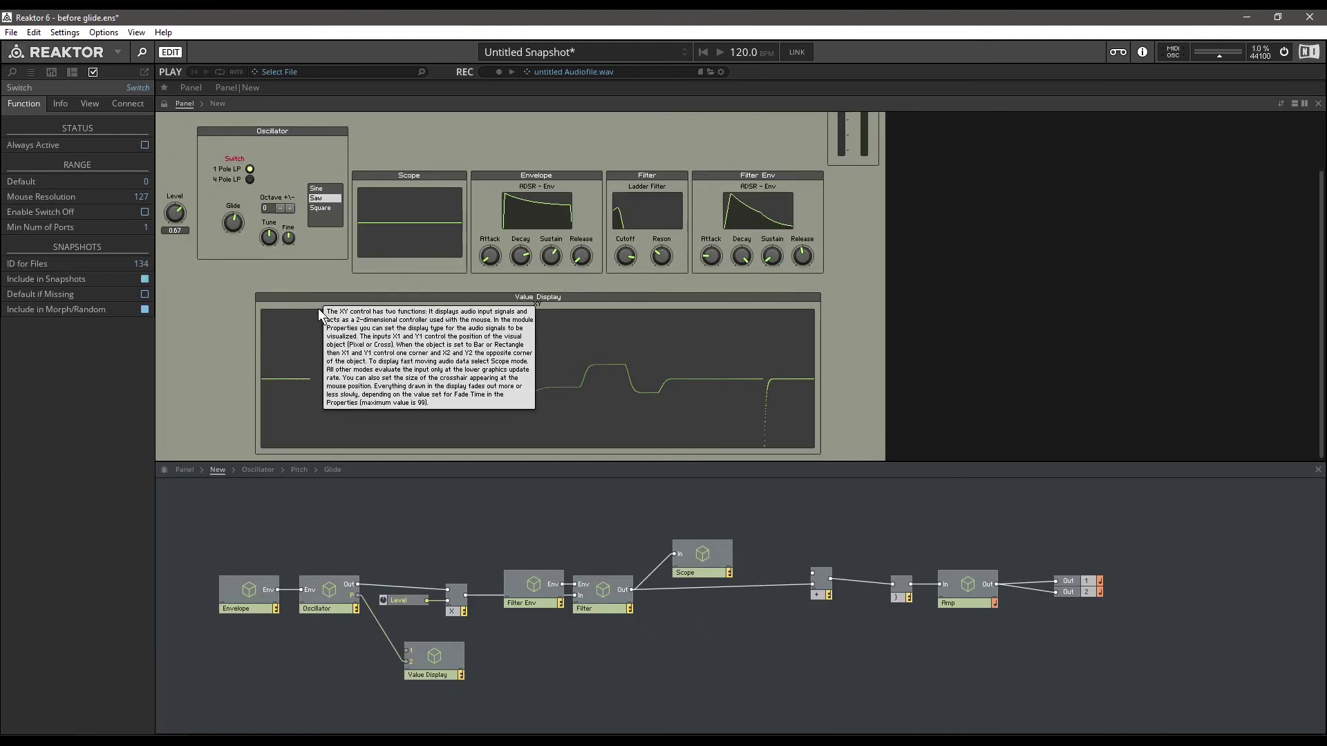
# Adjust the oscillator's Glide amount with the 1 Pole LP filter, then switch the glide filter to 4 Pole LP for comparison
pyautogui.click(238, 224)
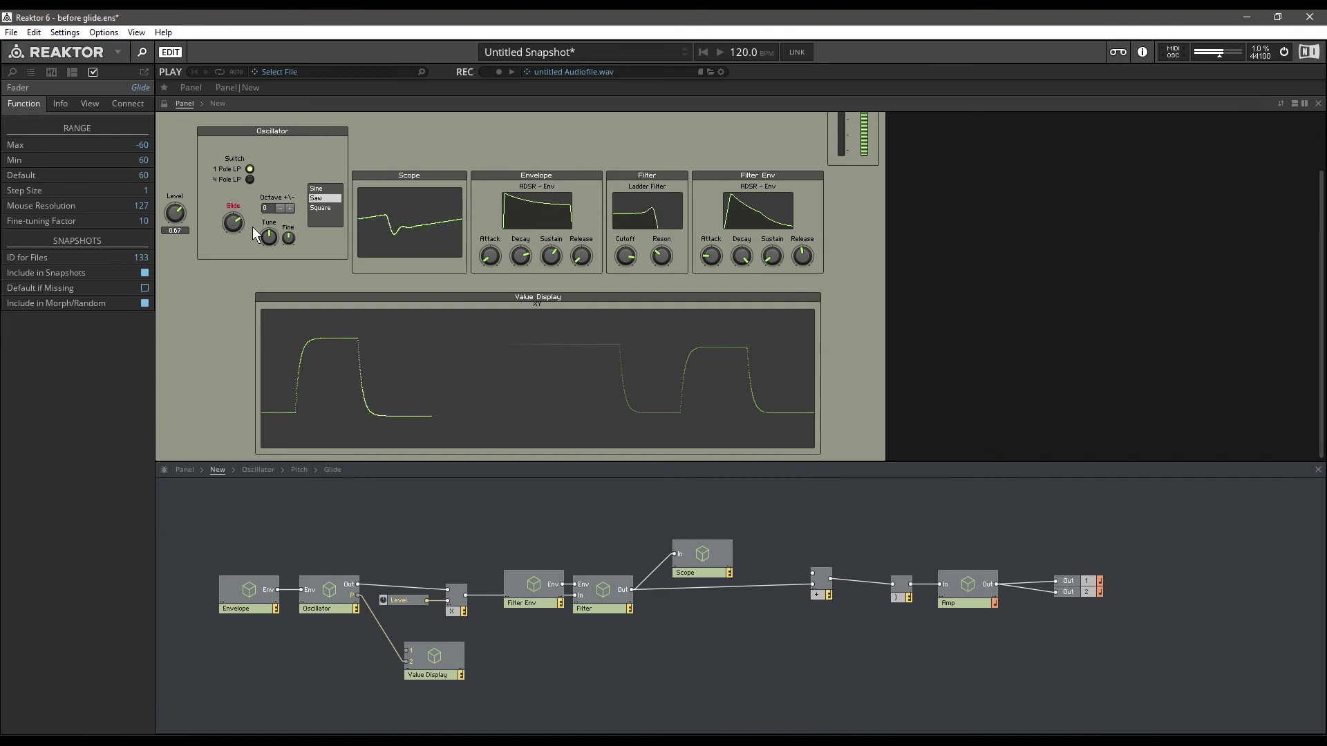
pyautogui.click(250, 180)
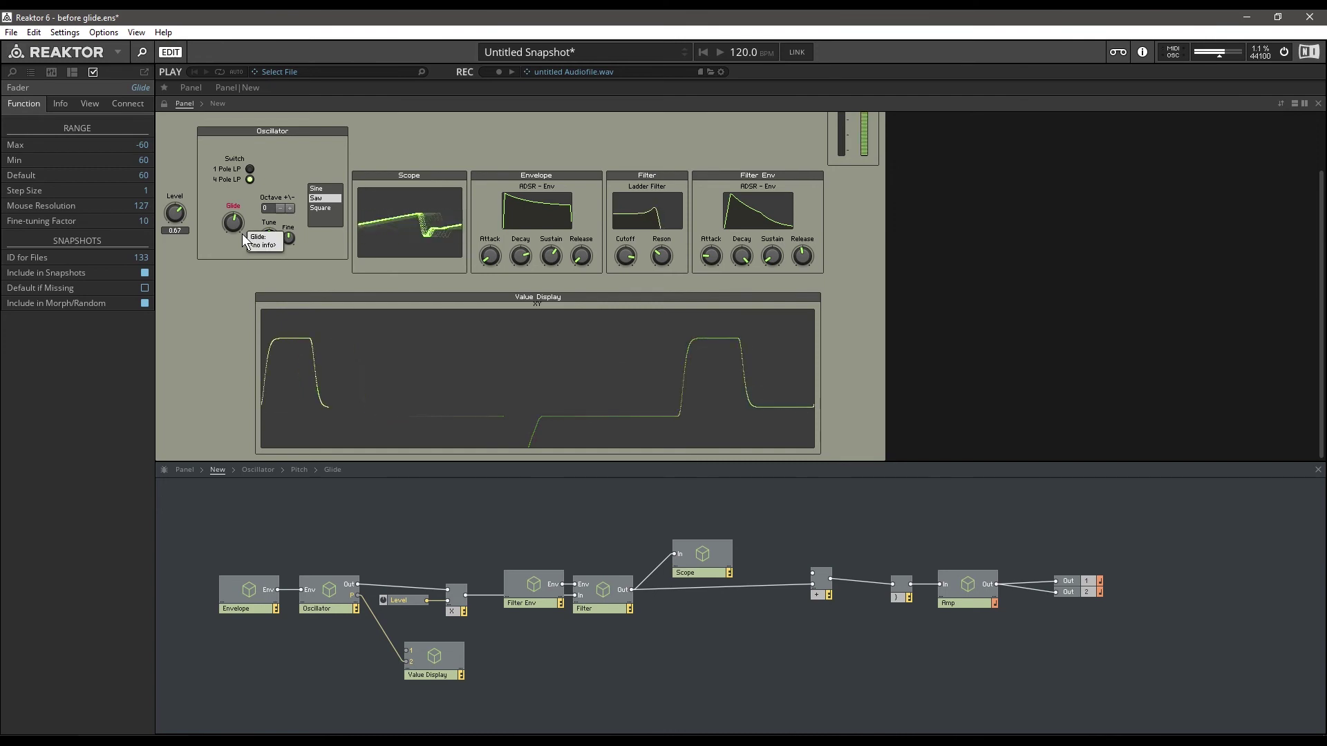
pyautogui.click(252, 201)
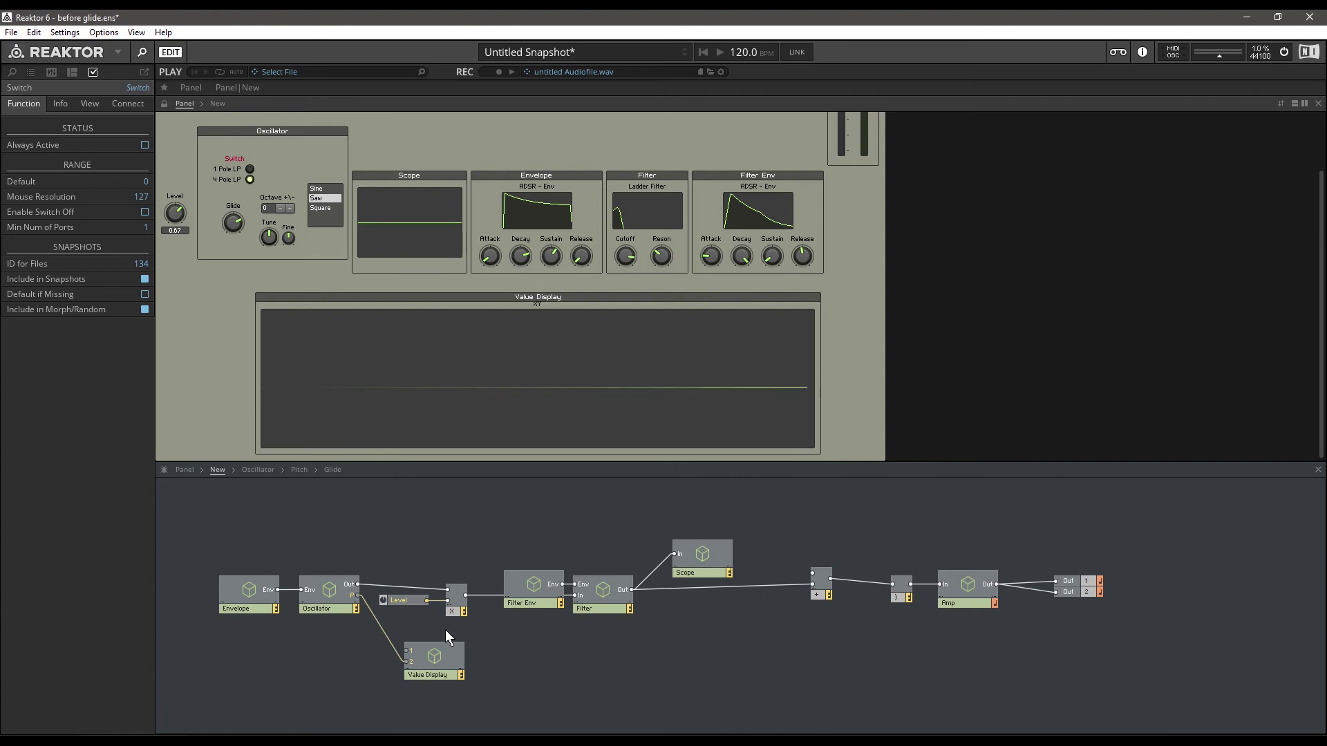
# Set the Slew Limiter's Up and Dn constants in the Glide macro to 40
pyautogui.write('40')
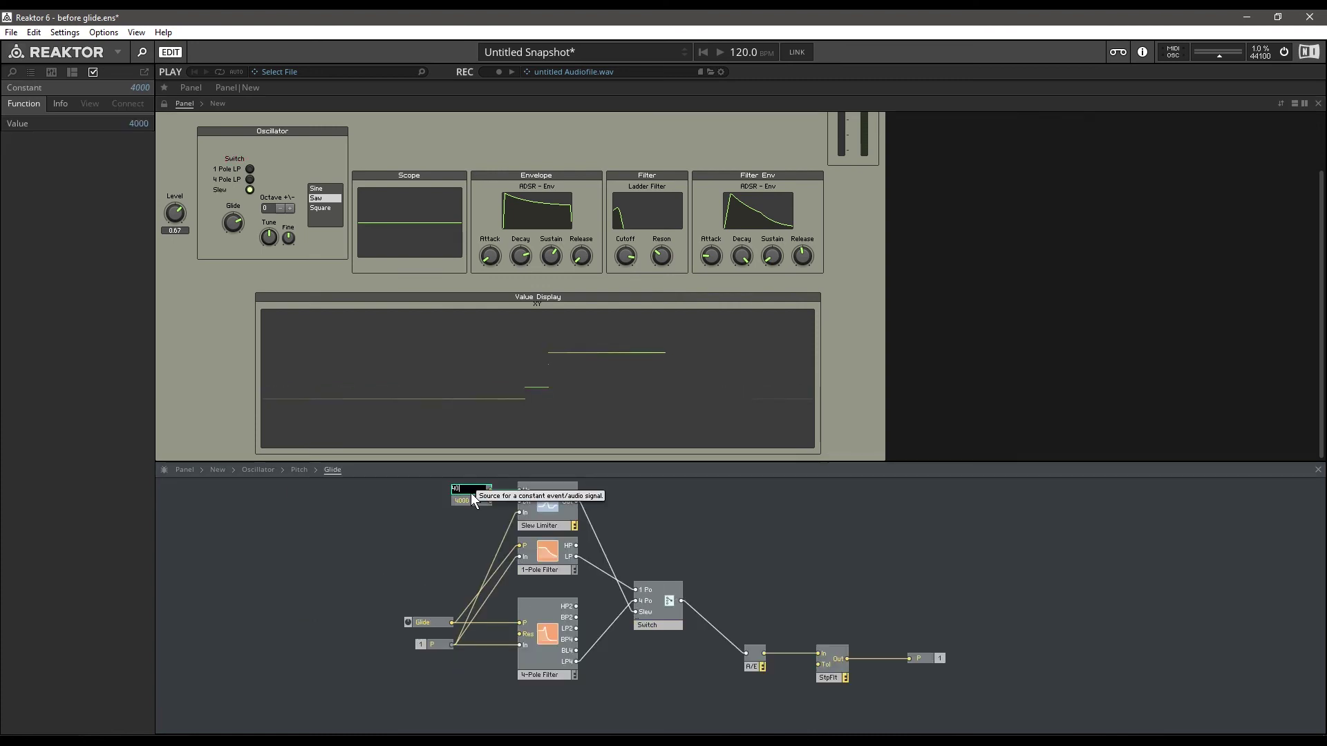
pyautogui.press('Return')
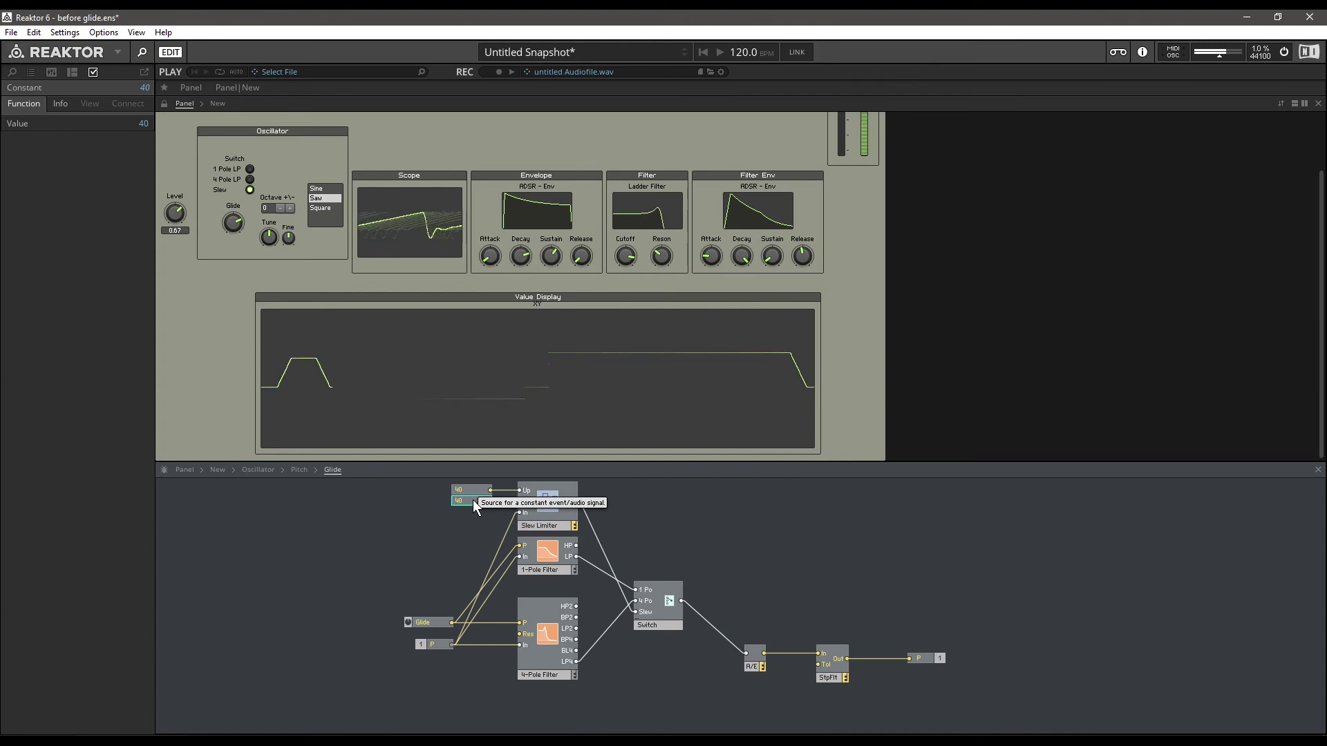
# Set the number of voices to 8 in the properties of New
pyautogui.click(170, 290)
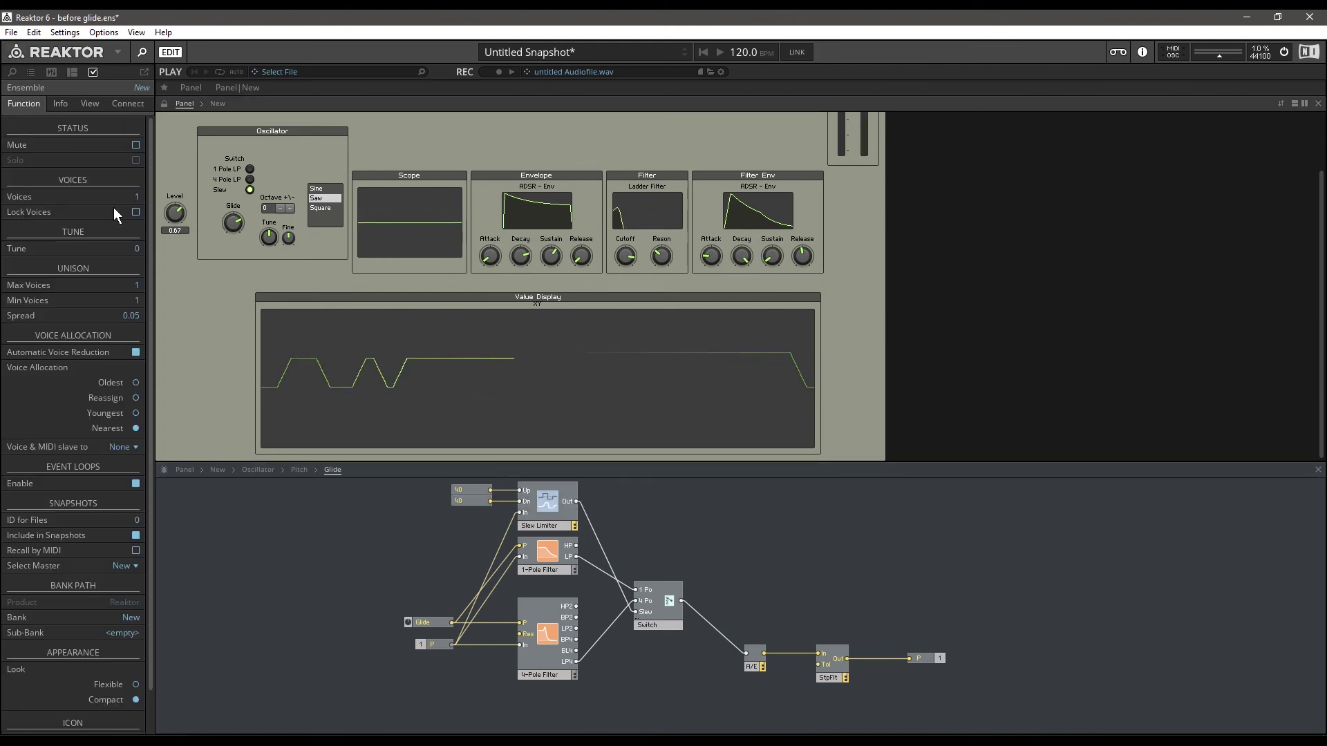
pyautogui.moveTo(134, 197); pyautogui.dragTo(145, 165)
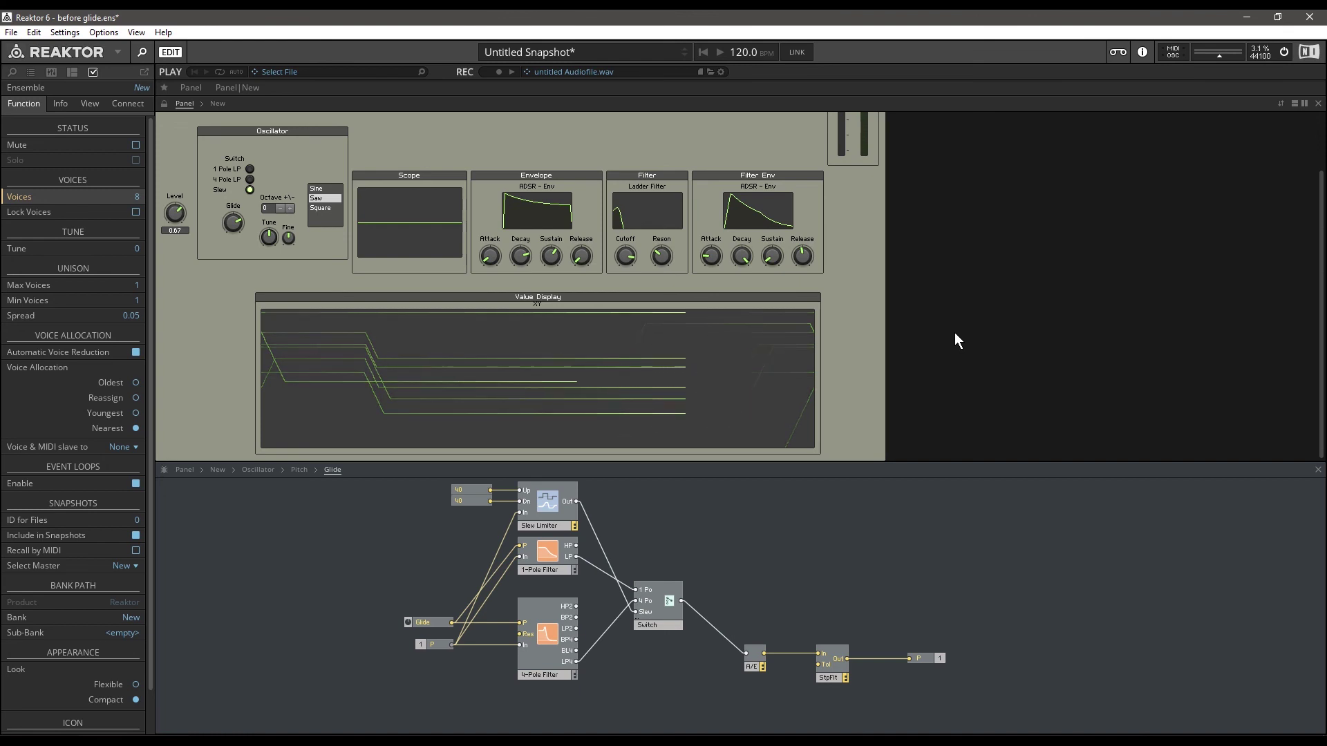
# Delete the Slew Limiter and its two constants from the Glide macro, and remove the Slew option from the switch
pyautogui.press('Delete')
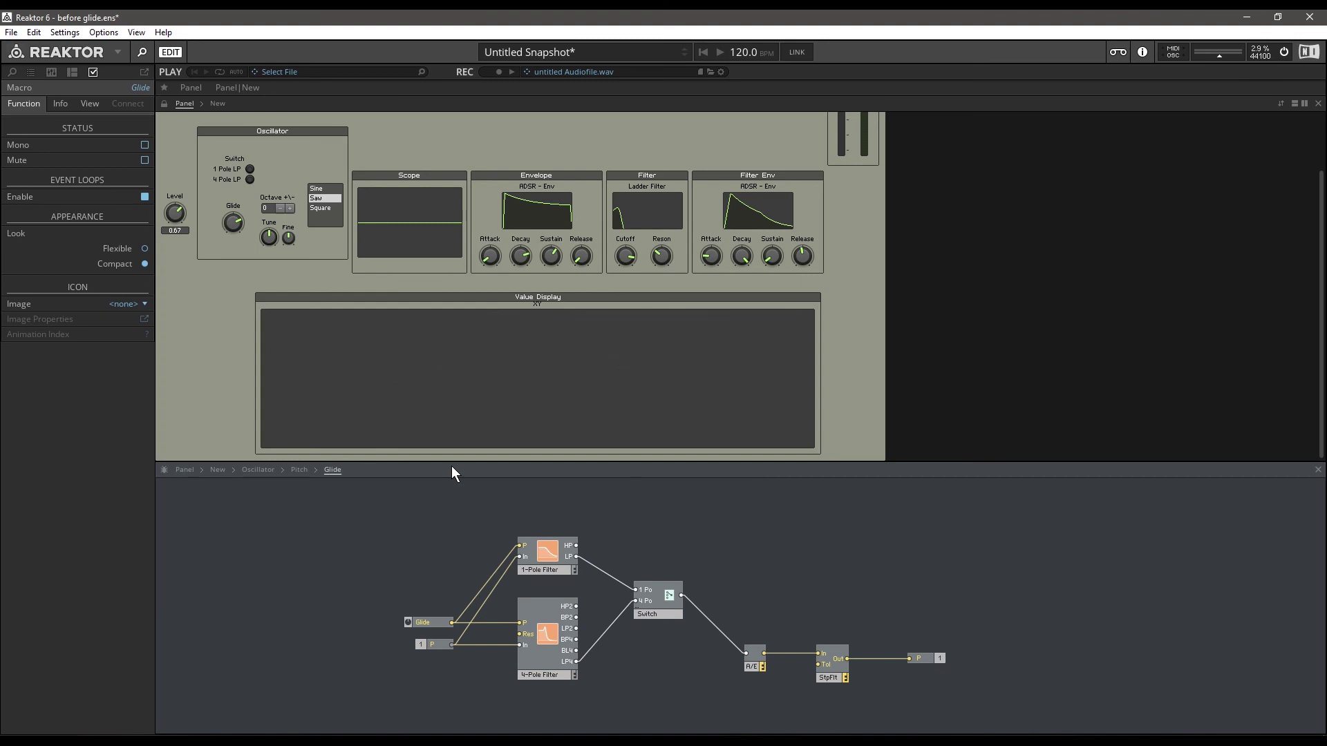
# Vary the oscillator's Tune and Fine knobs to test the glide on pitch changes, returning each to its centre
pyautogui.moveTo(339, 342)
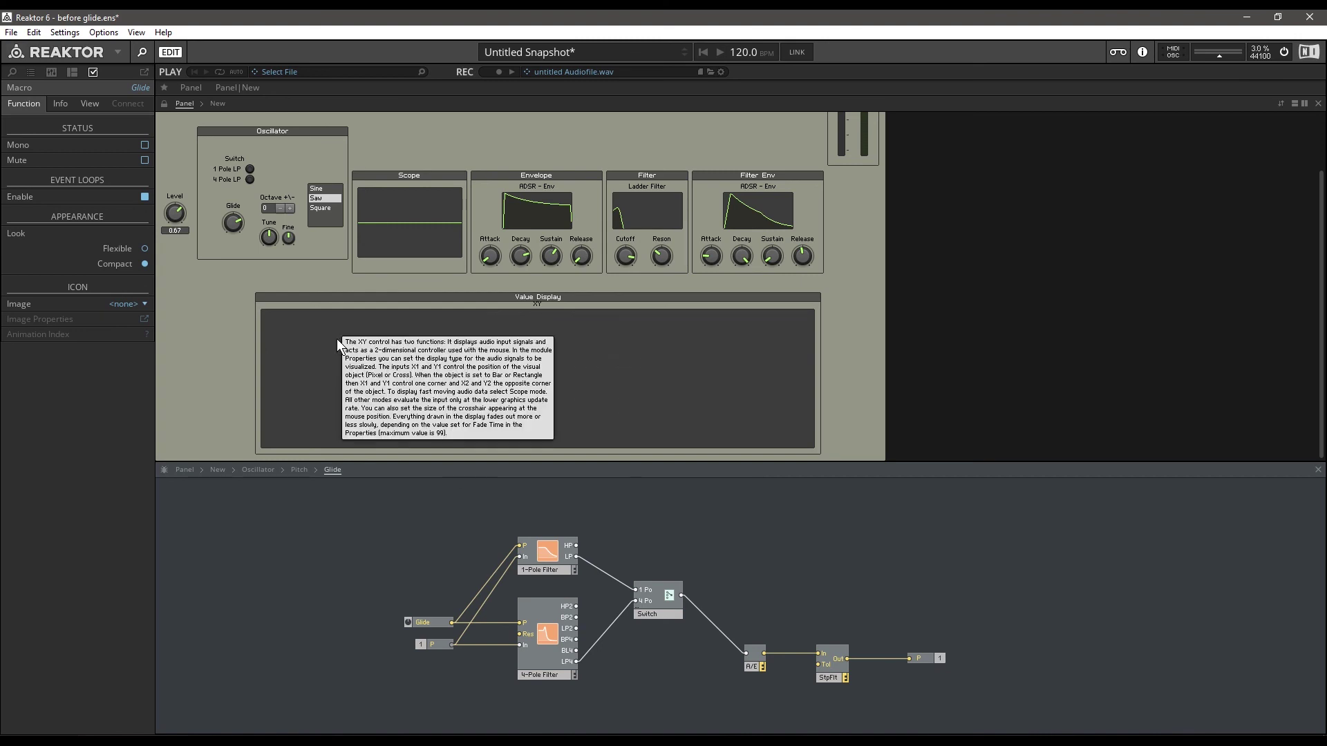
pyautogui.click(269, 237)
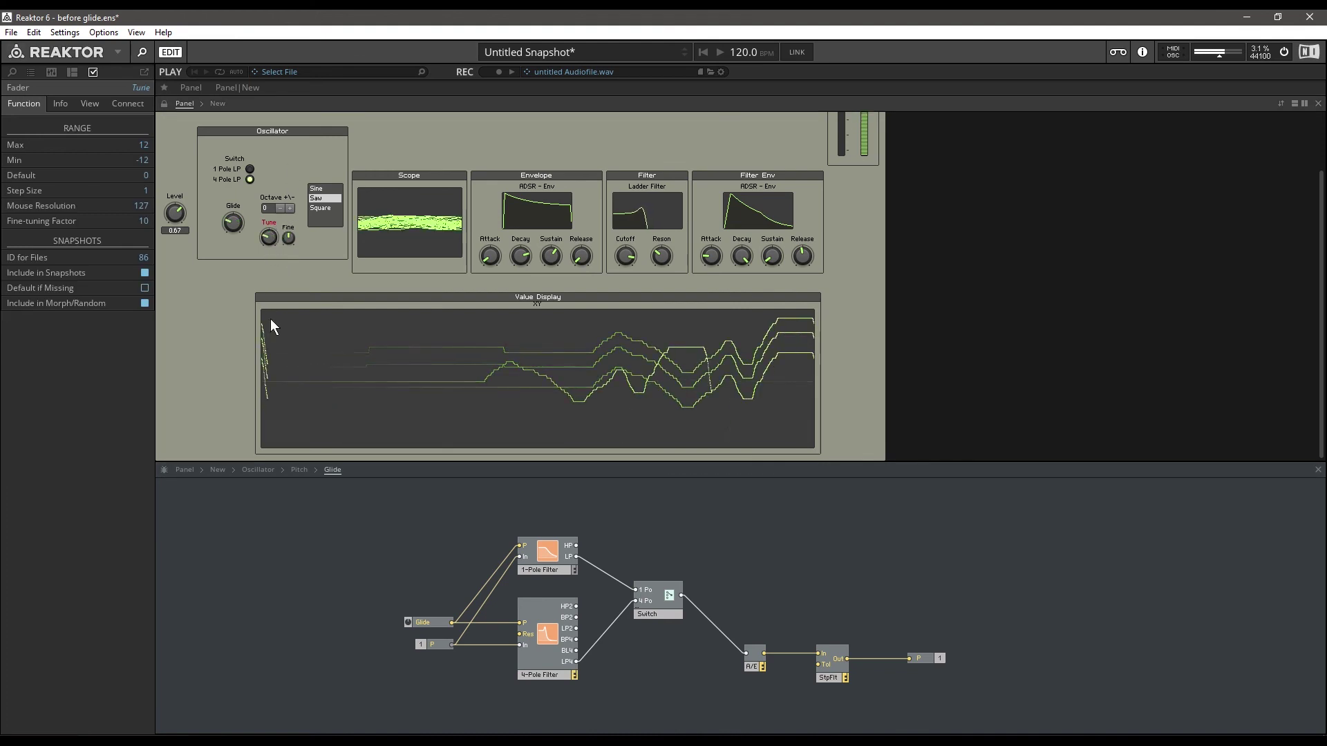
pyautogui.click(288, 239)
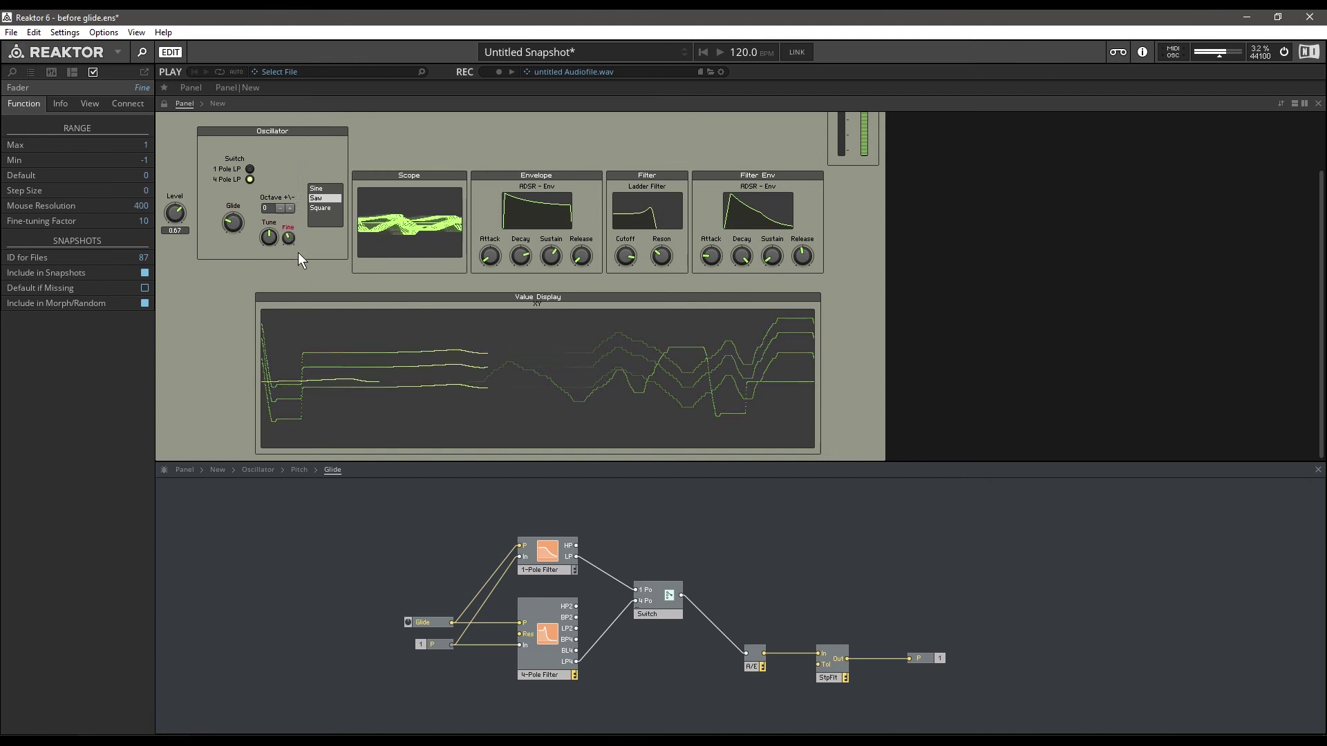
# Step the oscillator's octave up to +1, down to -2 and back to 0 to test the glide on octave jumps
pyautogui.click(290, 208)
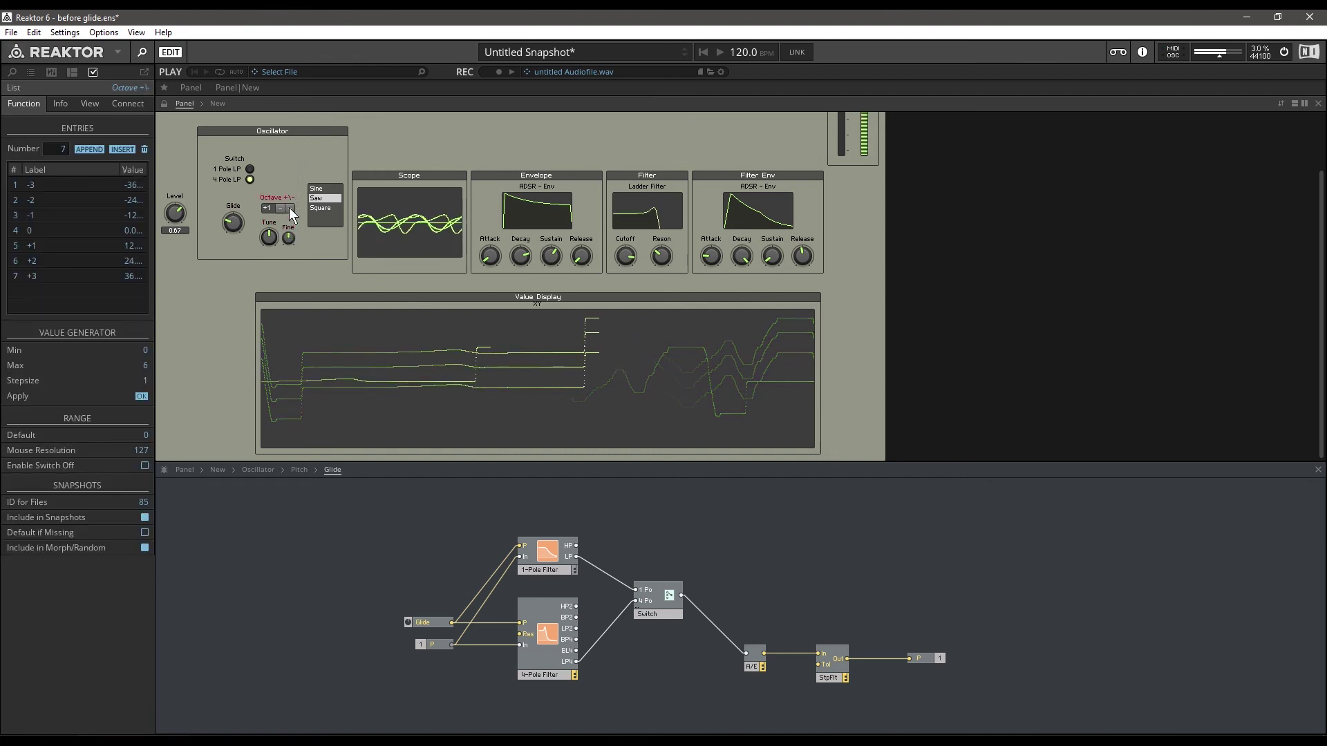
pyautogui.click(280, 208)
pyautogui.click(277, 208)
pyautogui.click(278, 208)
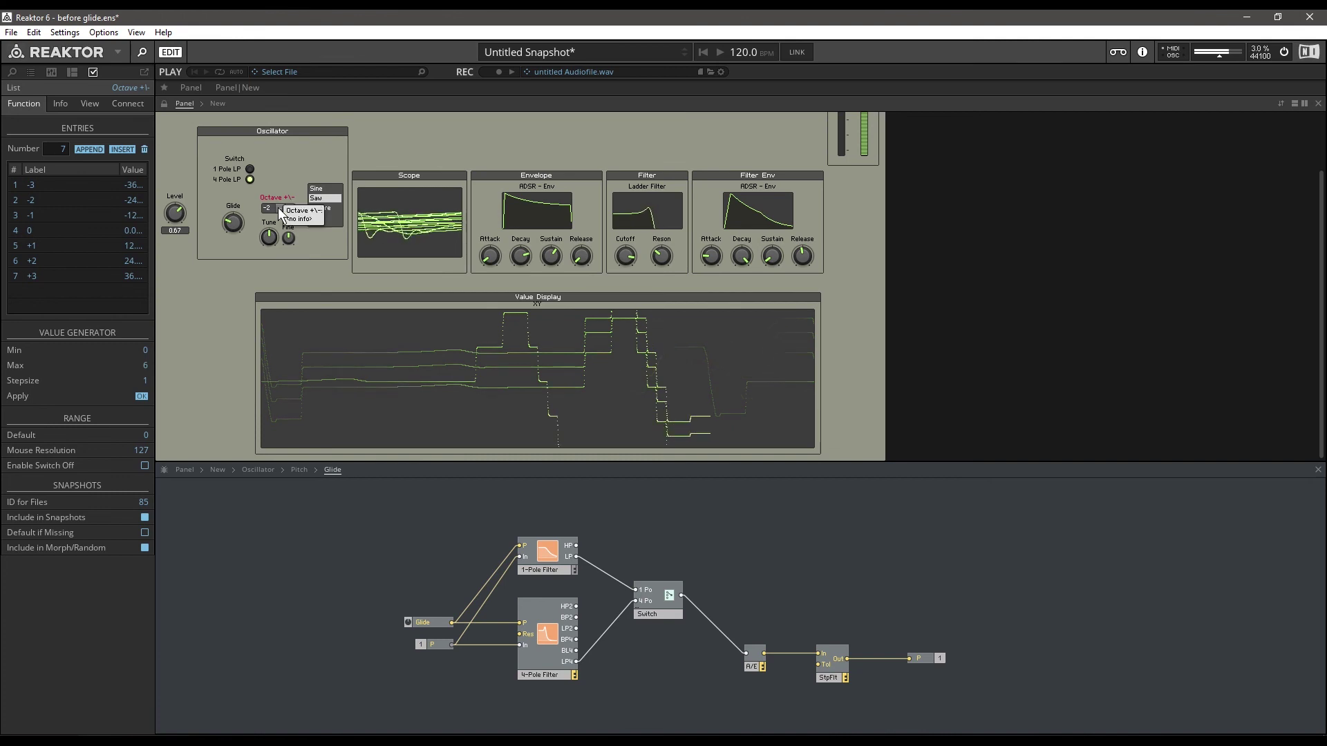
pyautogui.click(290, 210)
pyautogui.click(291, 210)
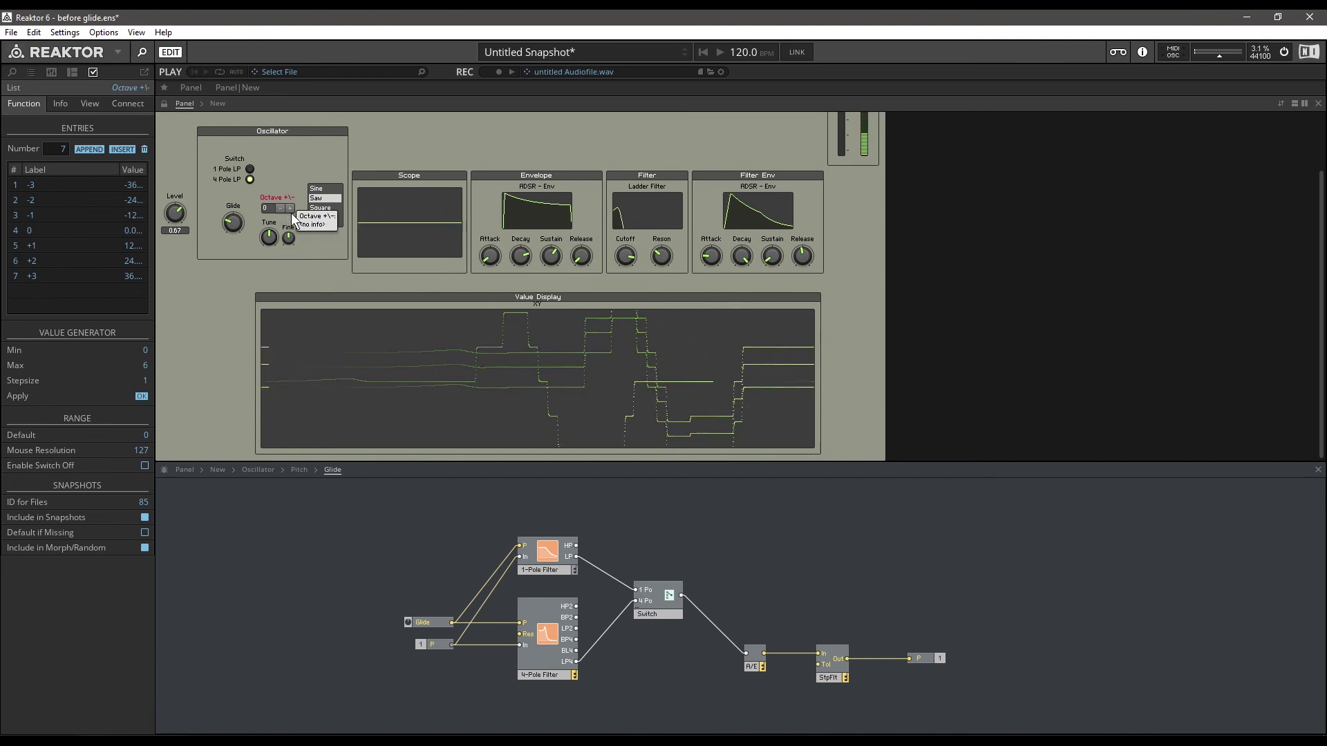